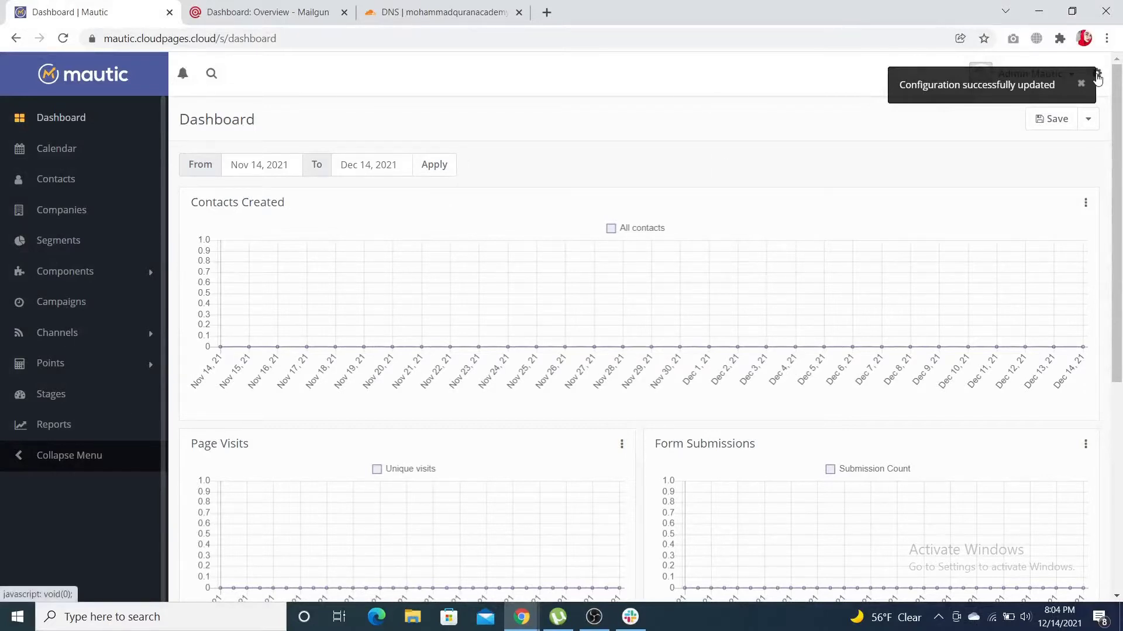
Dismiss the notification and open the email settings in Mautic's configuration.
click(1081, 86)
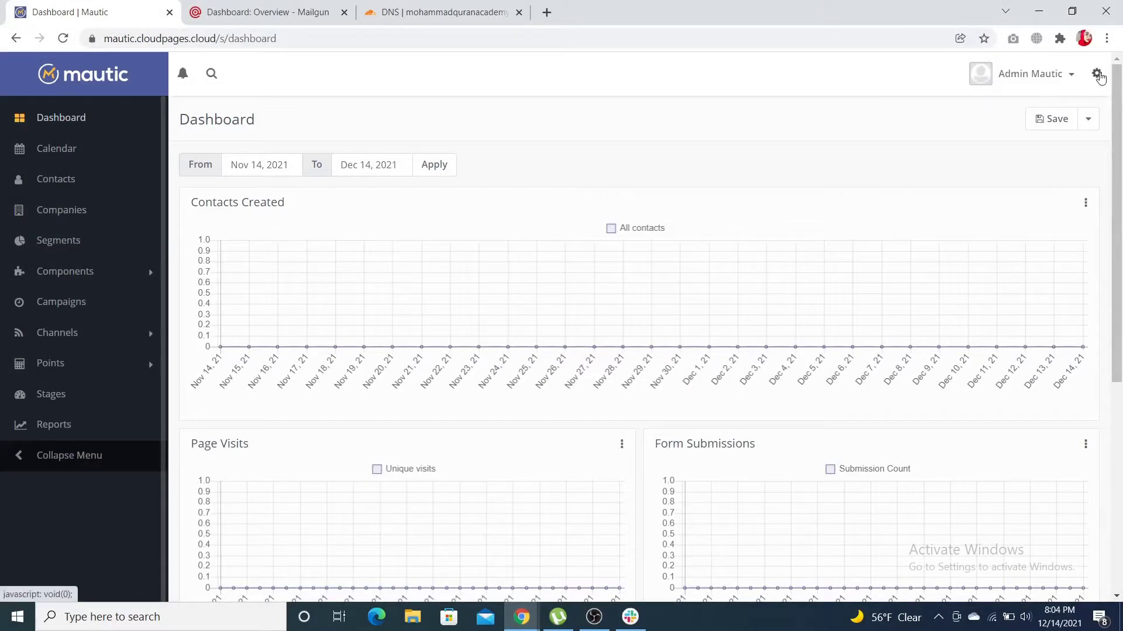
click(1096, 73)
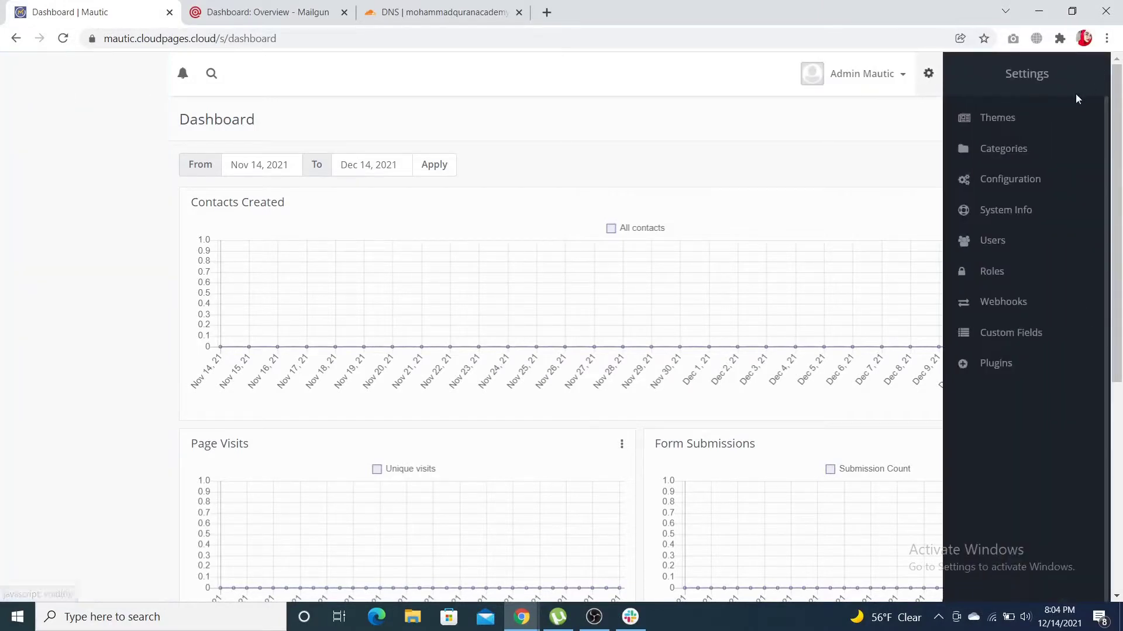
click(976, 194)
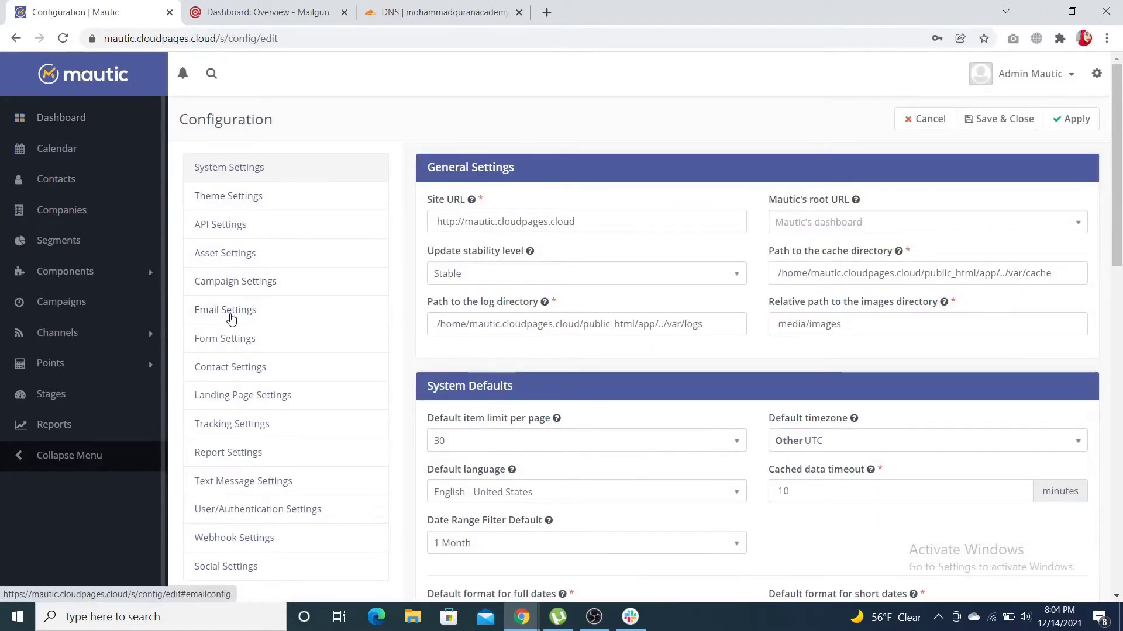
click(231, 317)
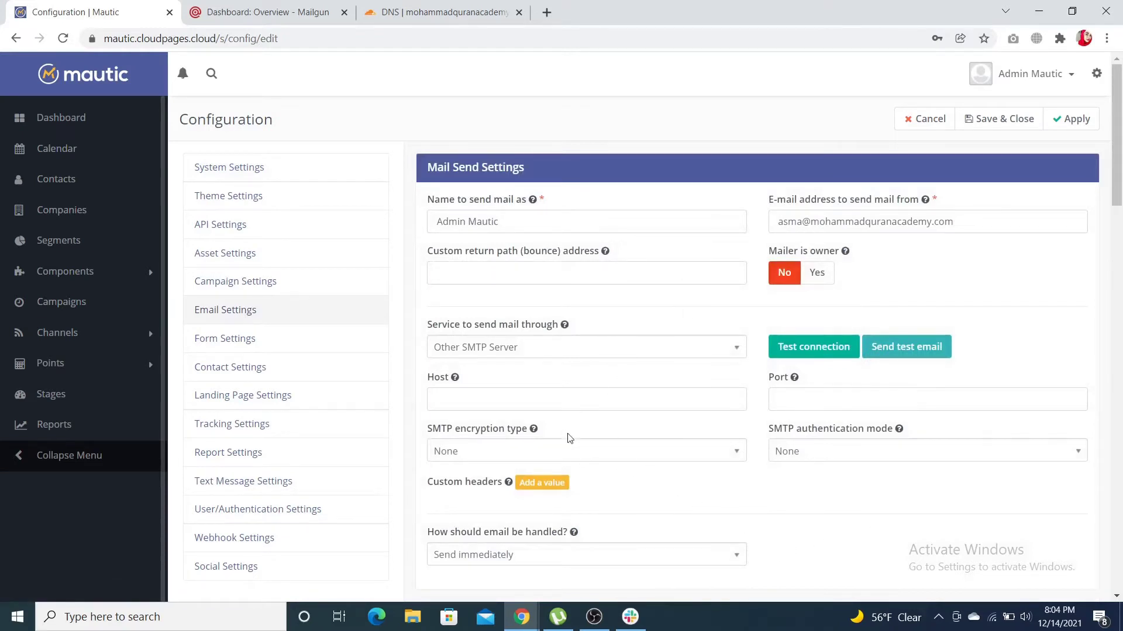
Switch to Mailgun and add mohammadquranacademy.com as a new sending domain in the US region.
click(296, 7)
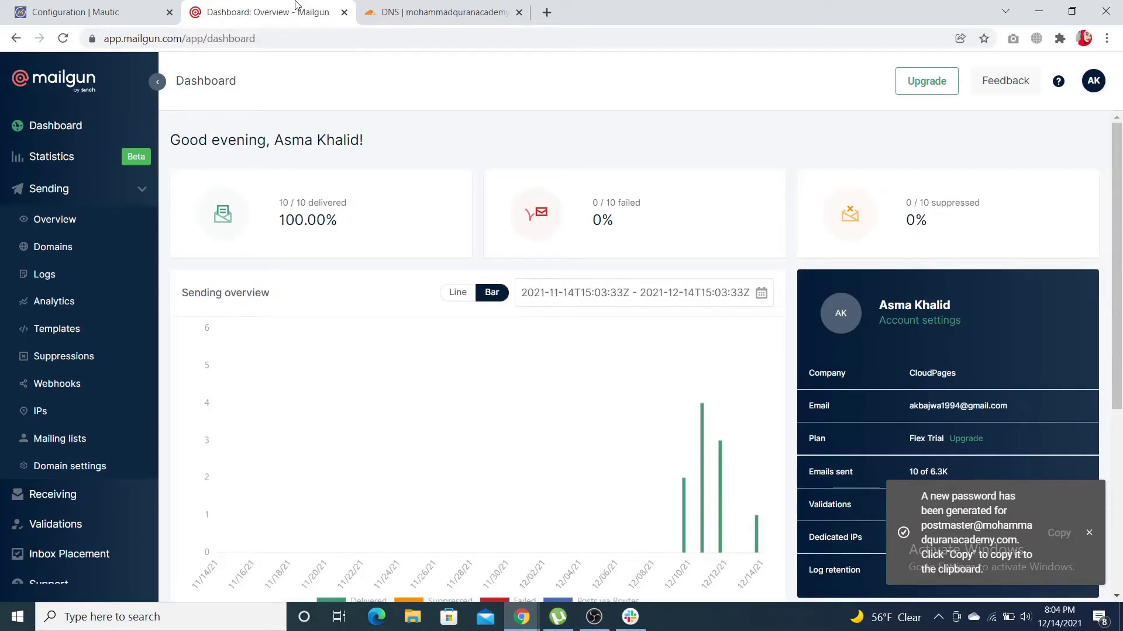
click(1087, 534)
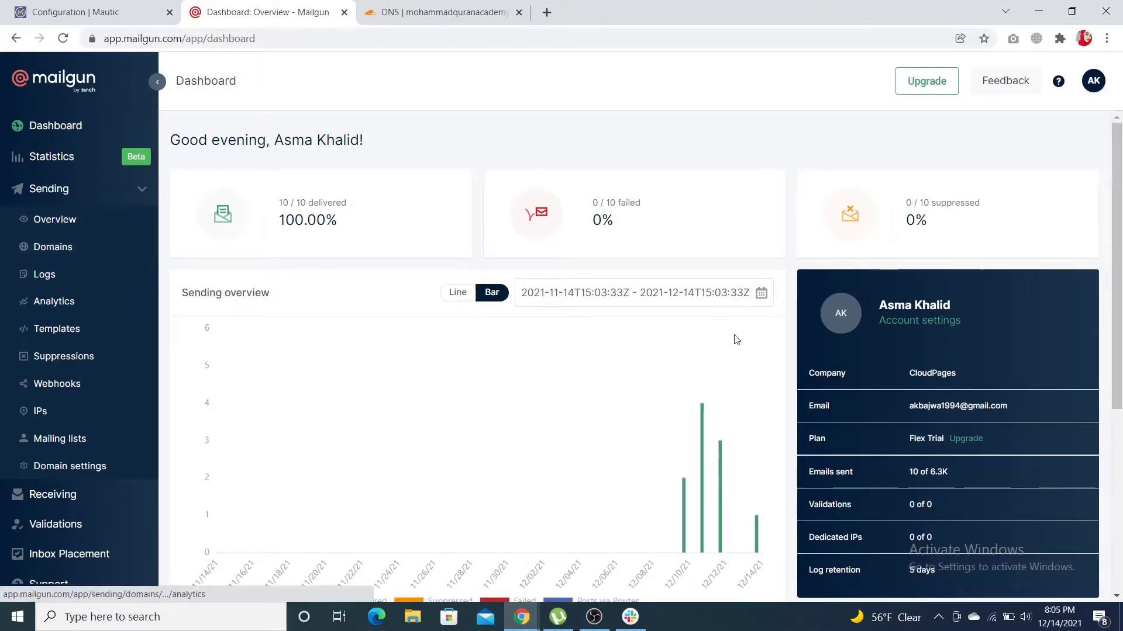
click(40, 242)
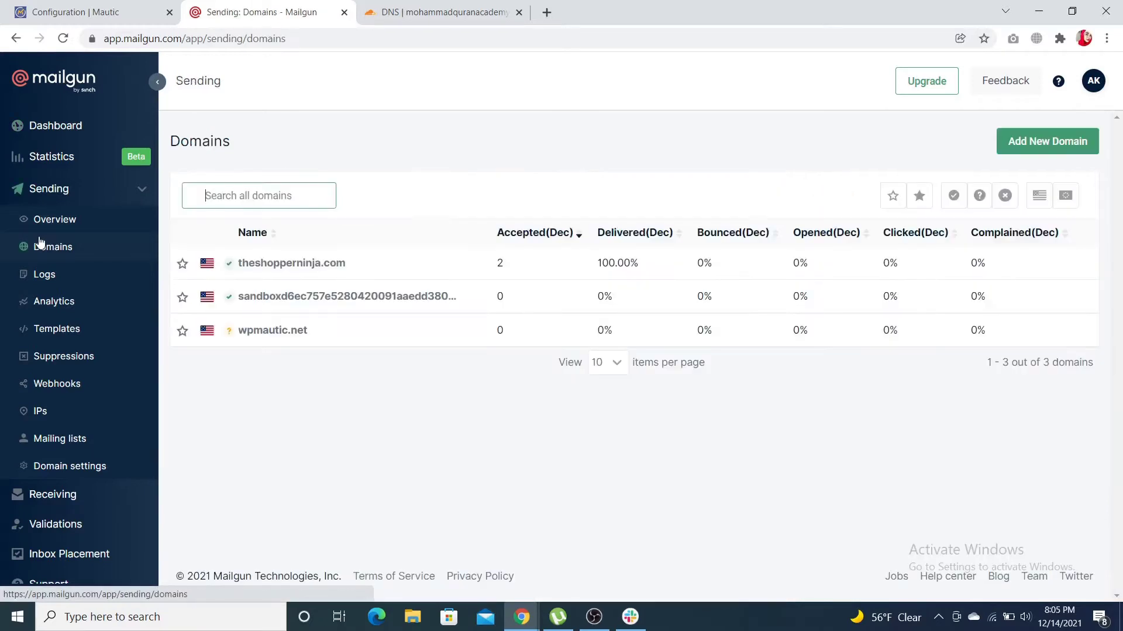
click(1063, 143)
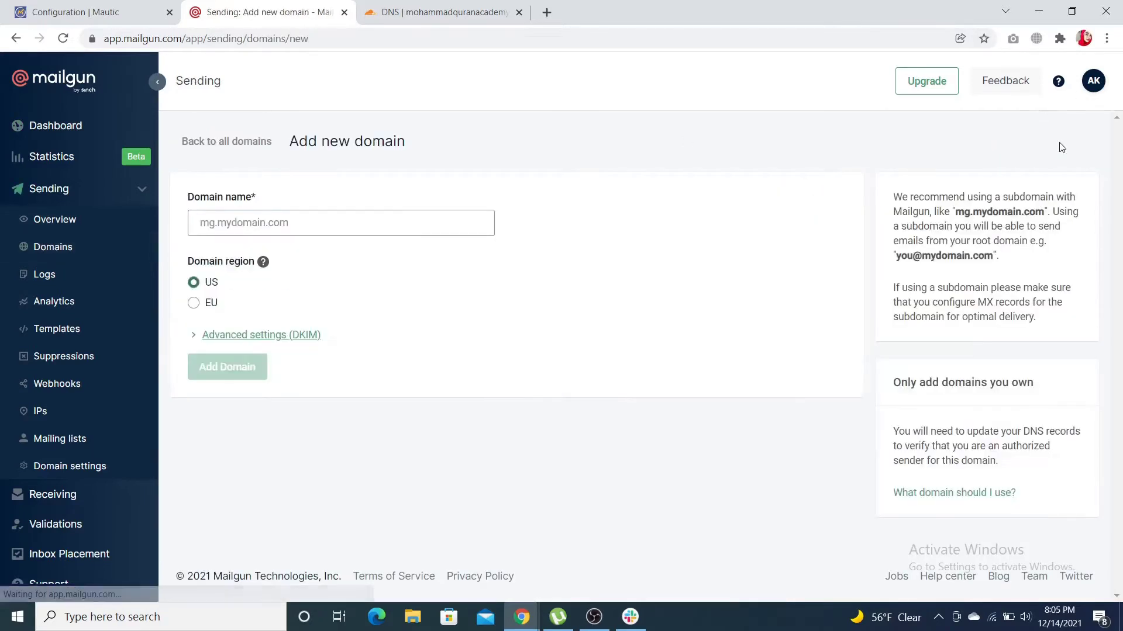
click(297, 233)
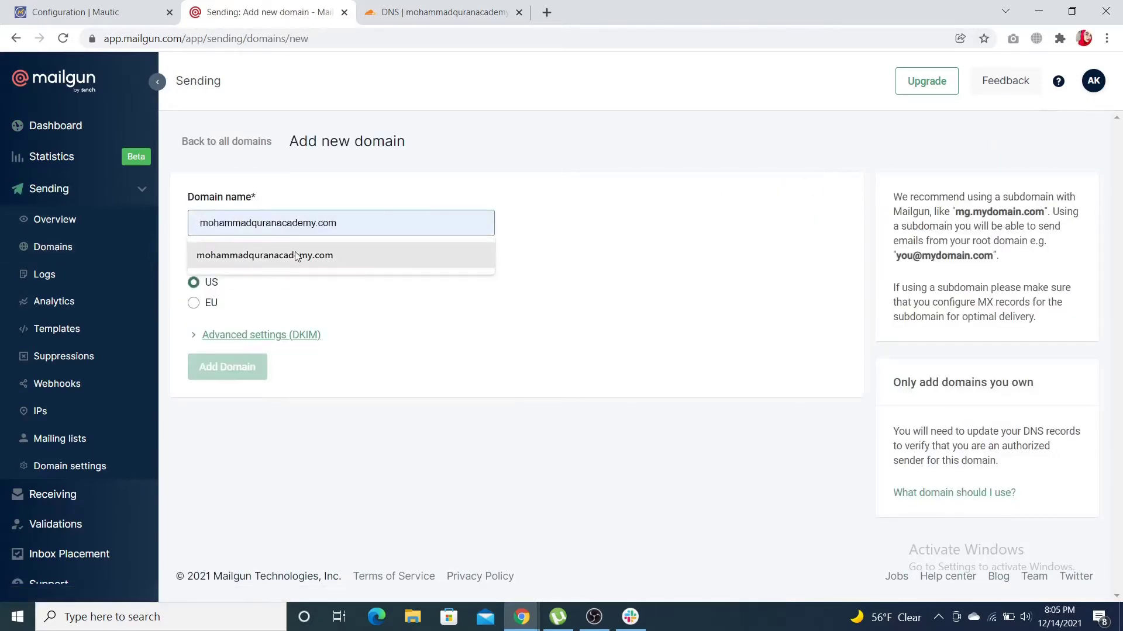
click(295, 252)
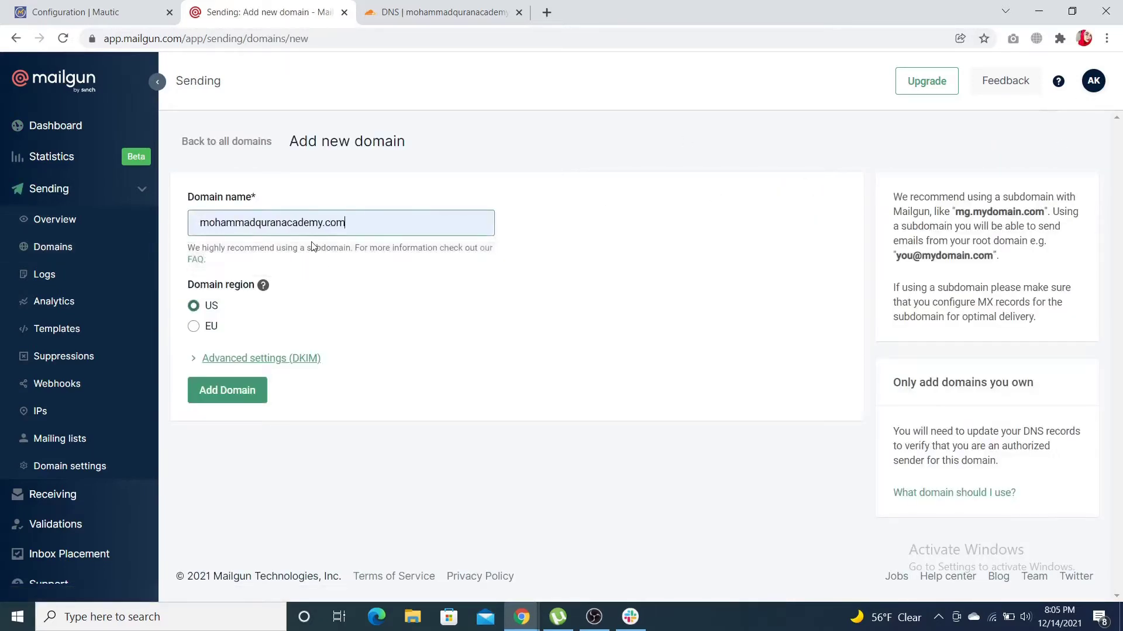
click(232, 391)
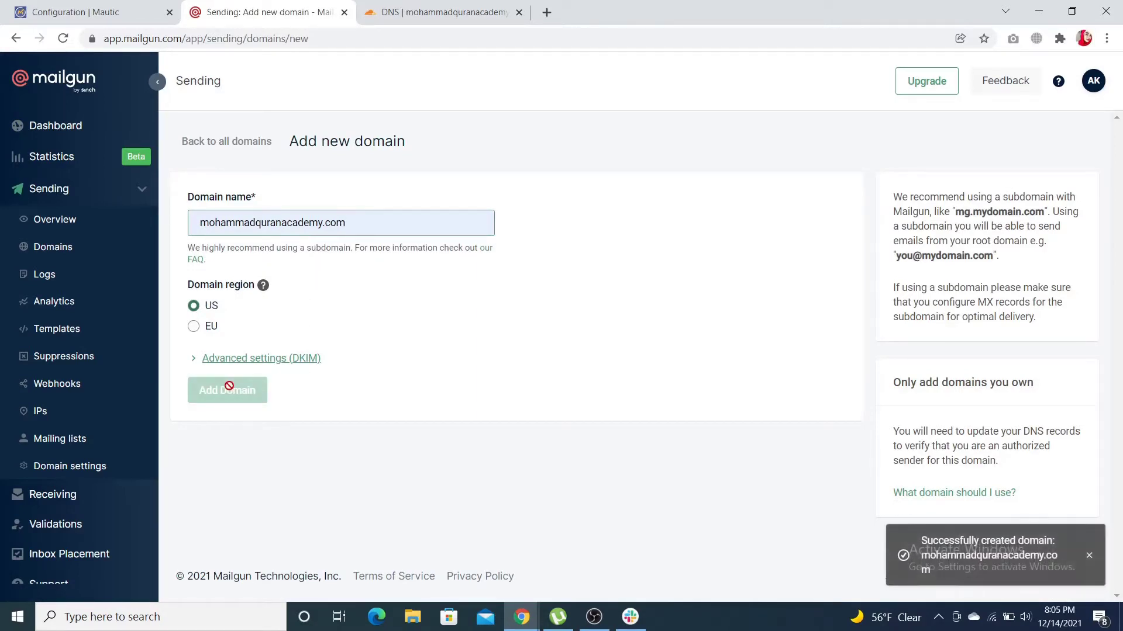
Compare the sending DNS records Mailgun requires for mohammadquranacademy.com with the domain's existing records in Cloudflare.
scroll(478, 415, down, 5)
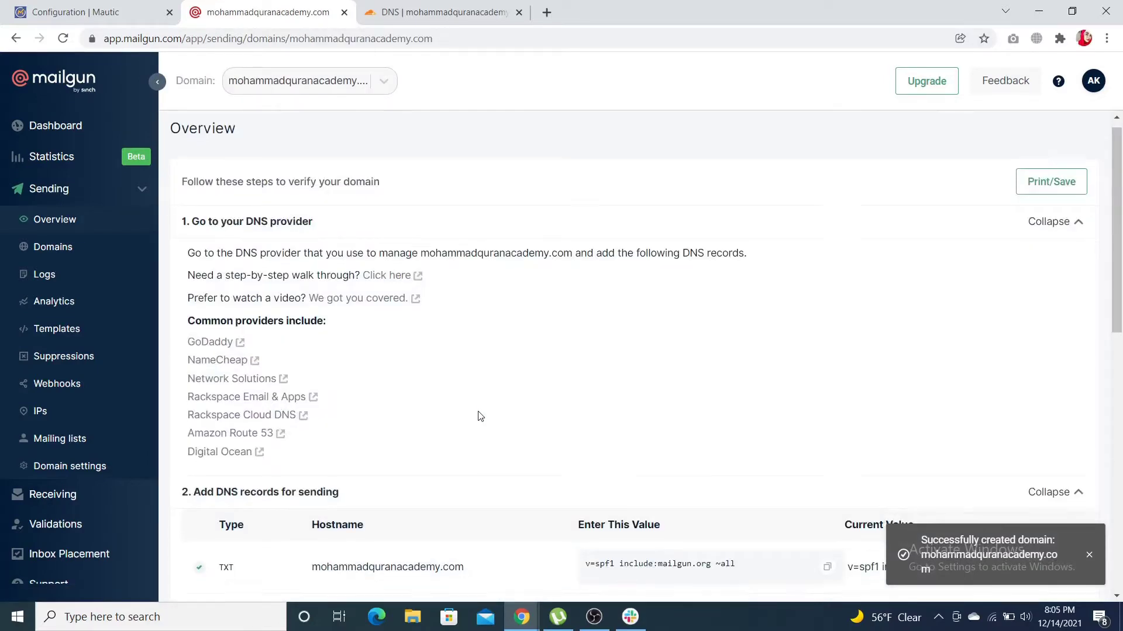
scroll(478, 415, up, 1)
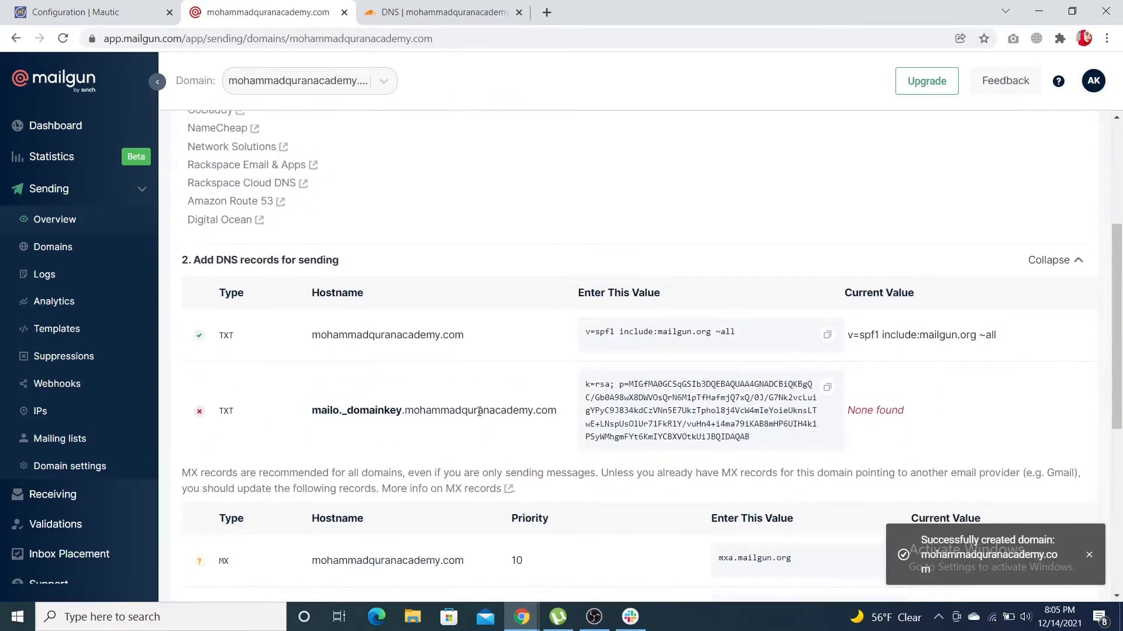
click(416, 7)
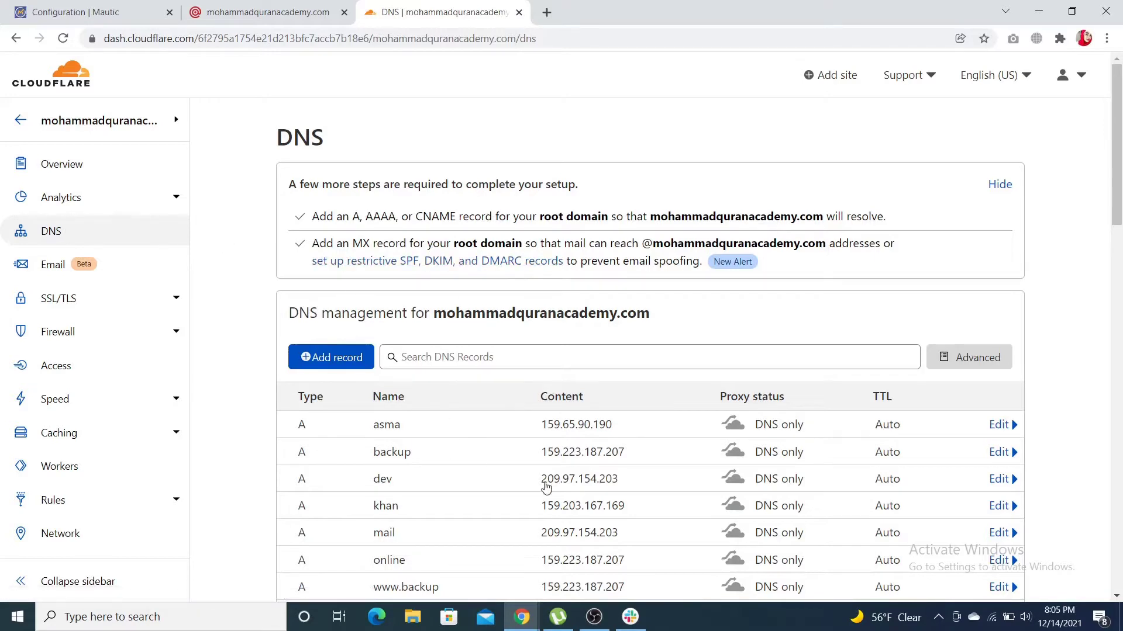
scroll(543, 486, down, 2)
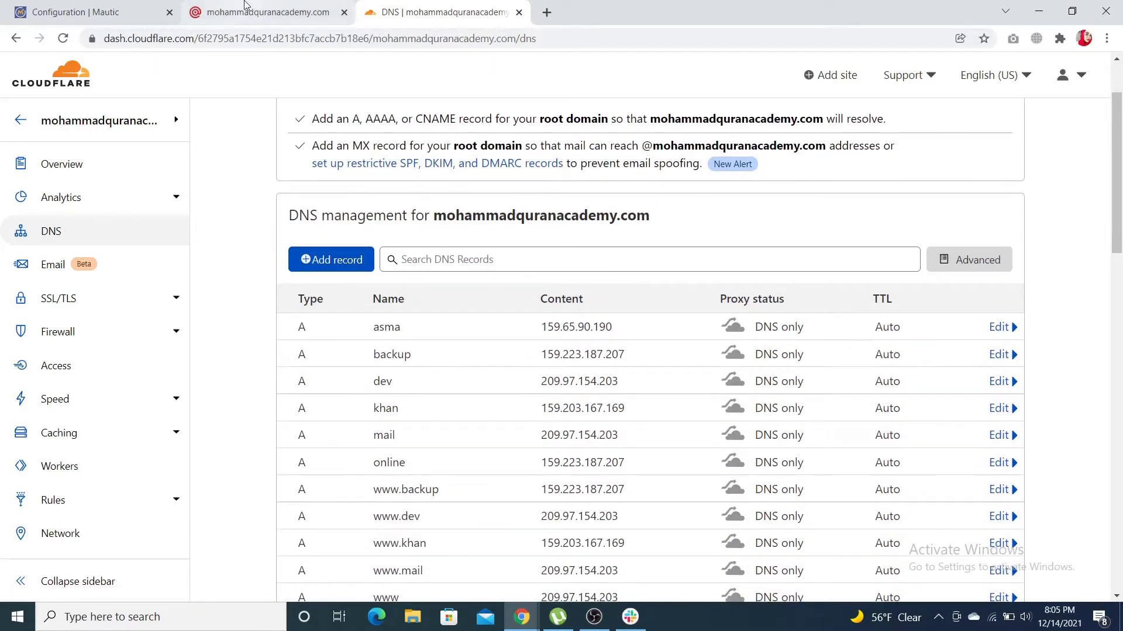
click(263, 9)
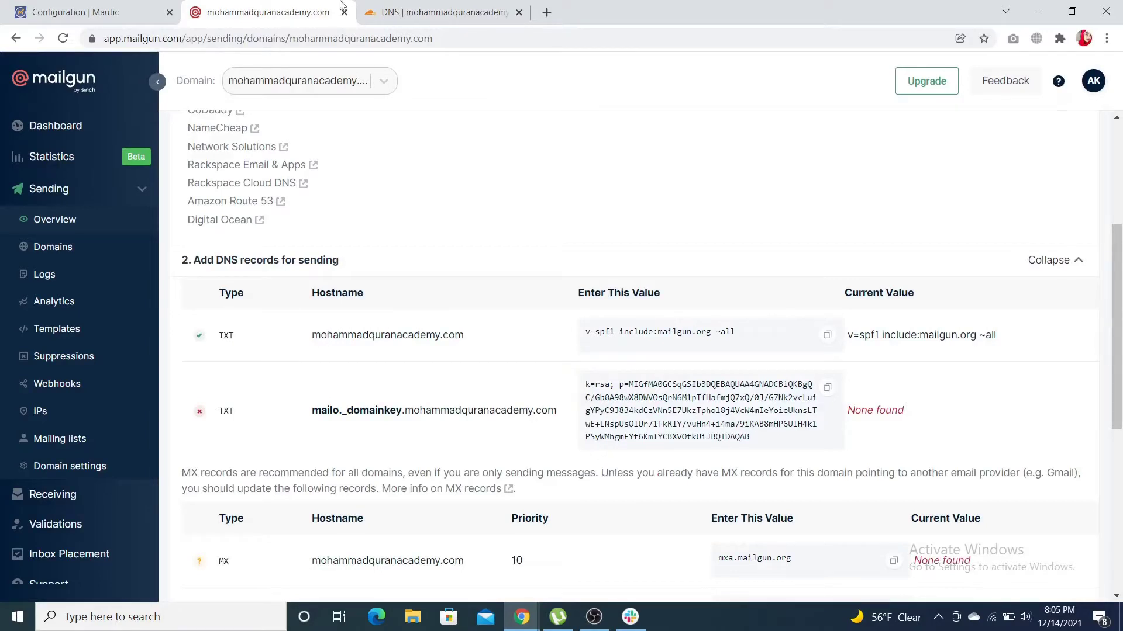
Switch to Cloudflare and start a new TXT record for mohammadquranacademy.com with the name @.
click(409, 12)
click(334, 259)
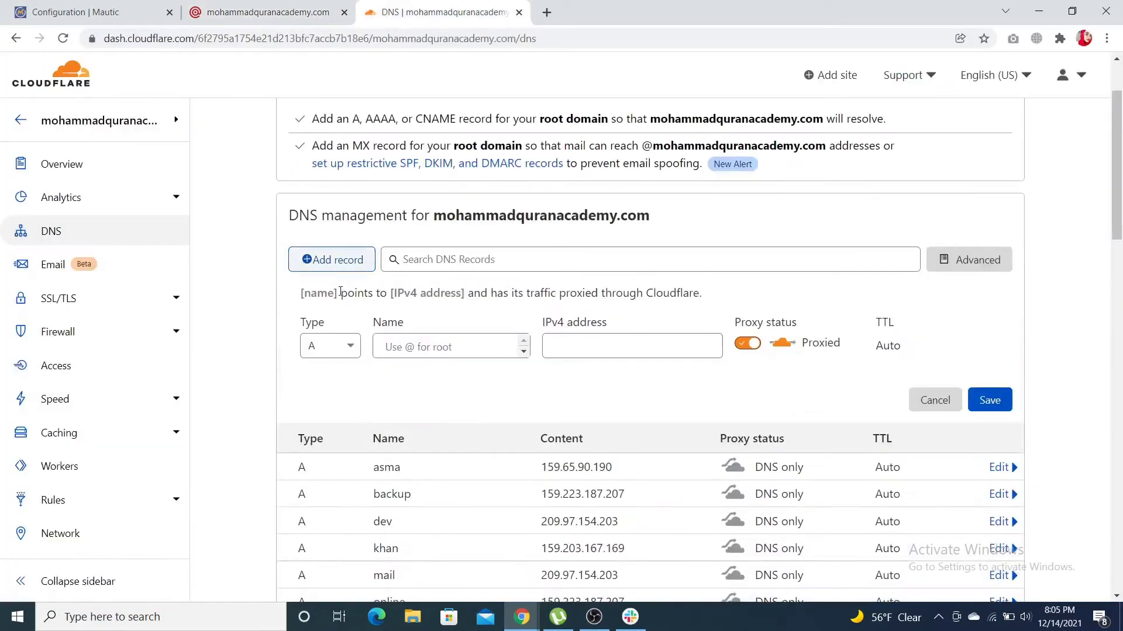
click(329, 345)
text(txt)
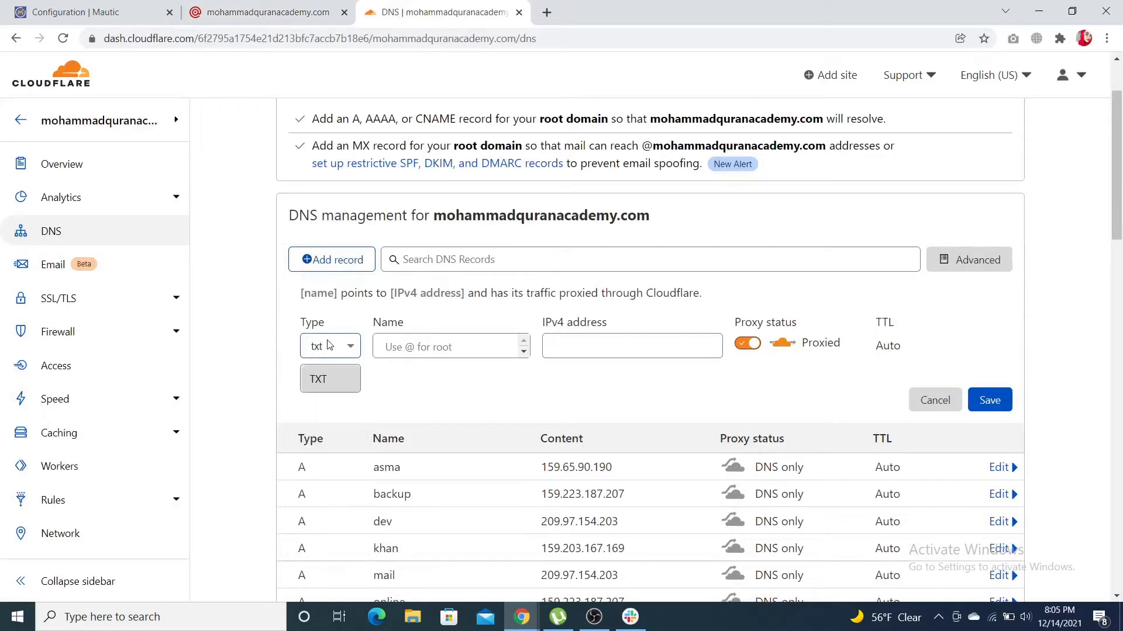
click(321, 384)
text(@)
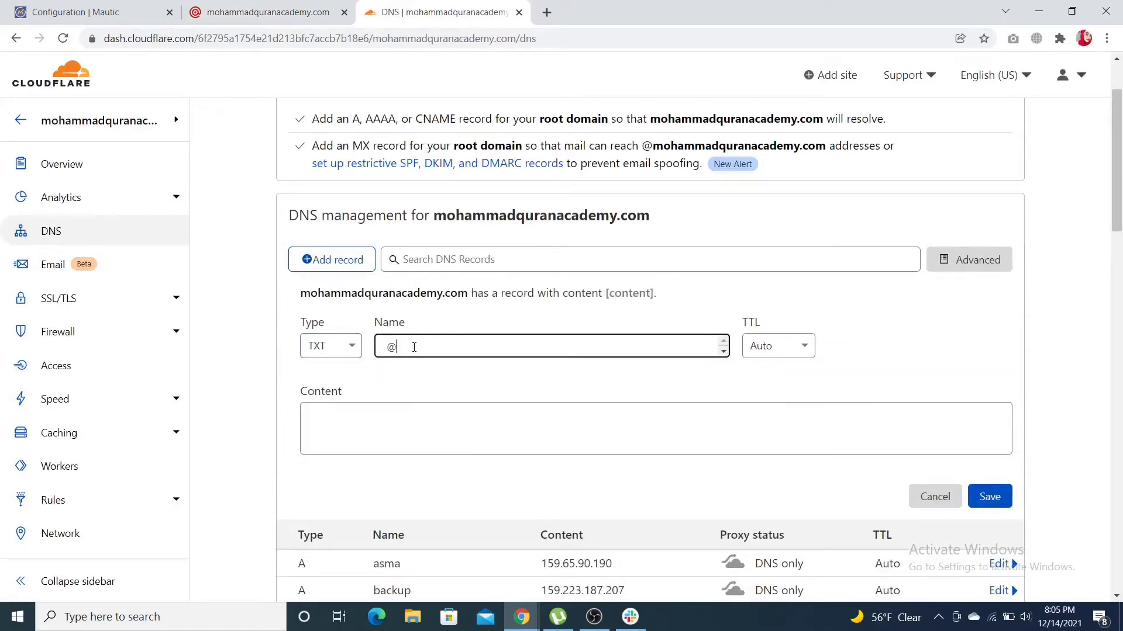
Copy the SPF value v=spf1 include:mailgun.org ~all from Mailgun into the Cloudflare record's content and save the record.
click(268, 12)
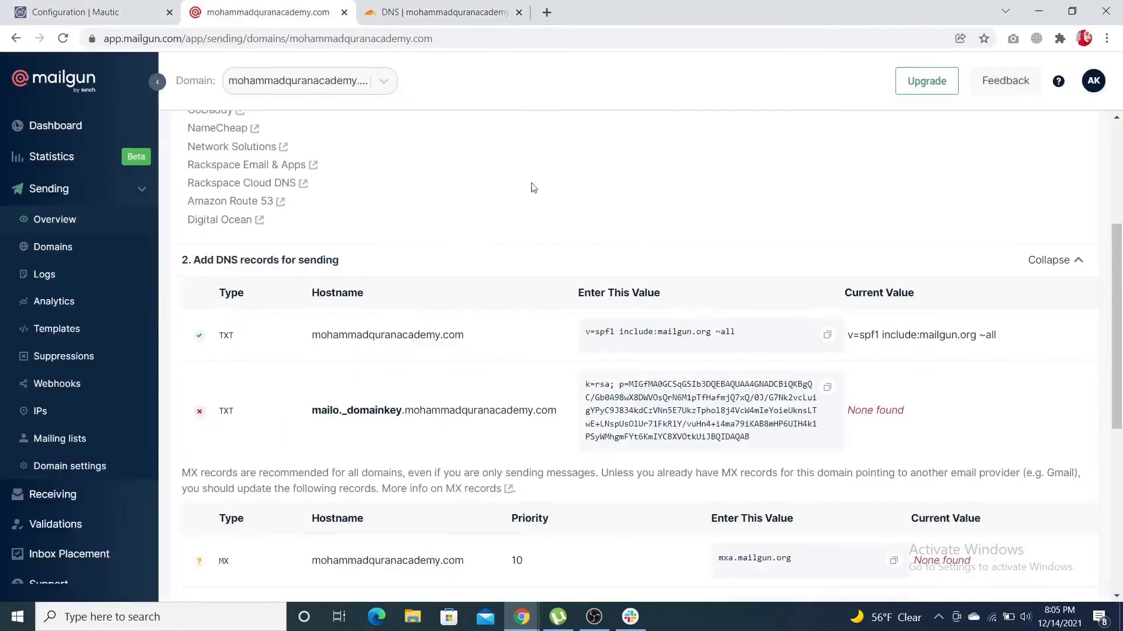
triple_click(670, 332)
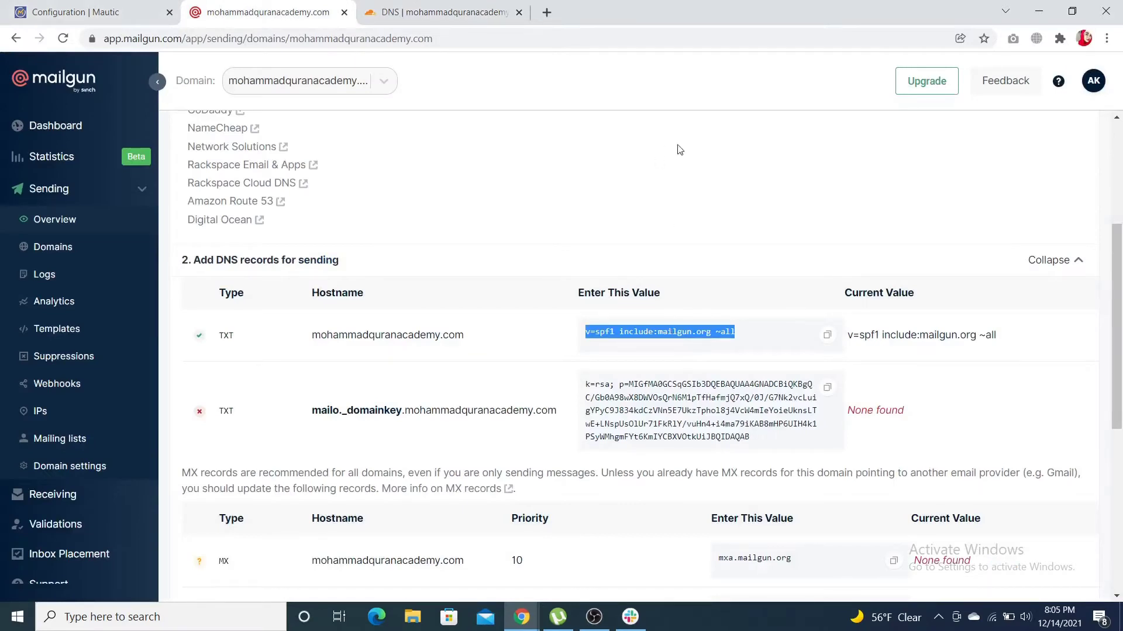
key(ctrl+c)
click(438, 12)
click(414, 450)
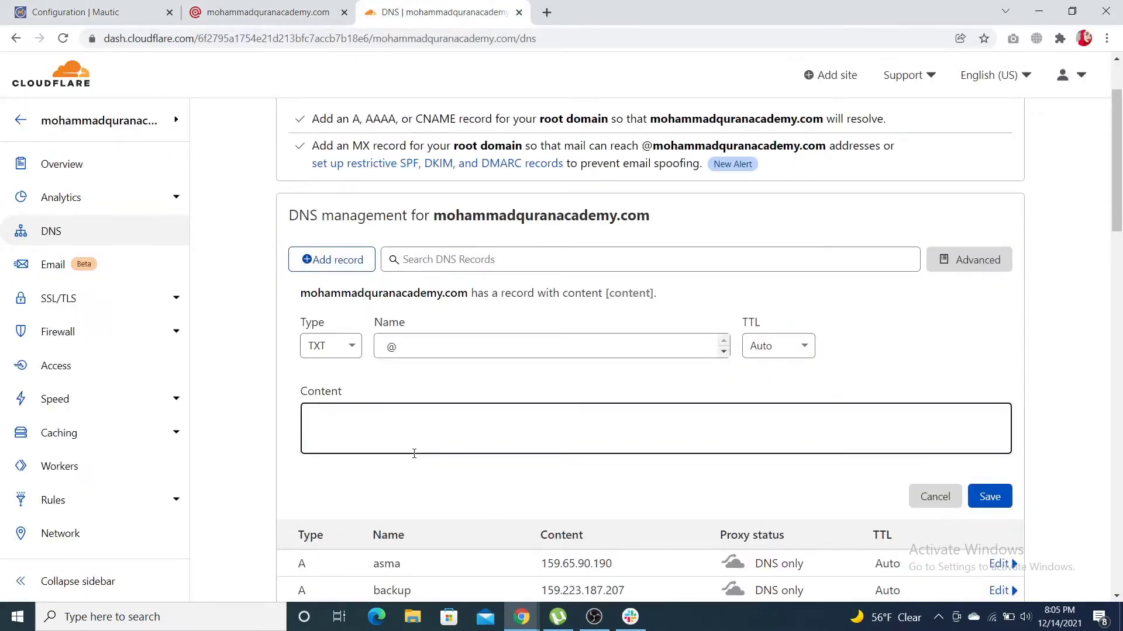
key(ctrl+v)
click(991, 499)
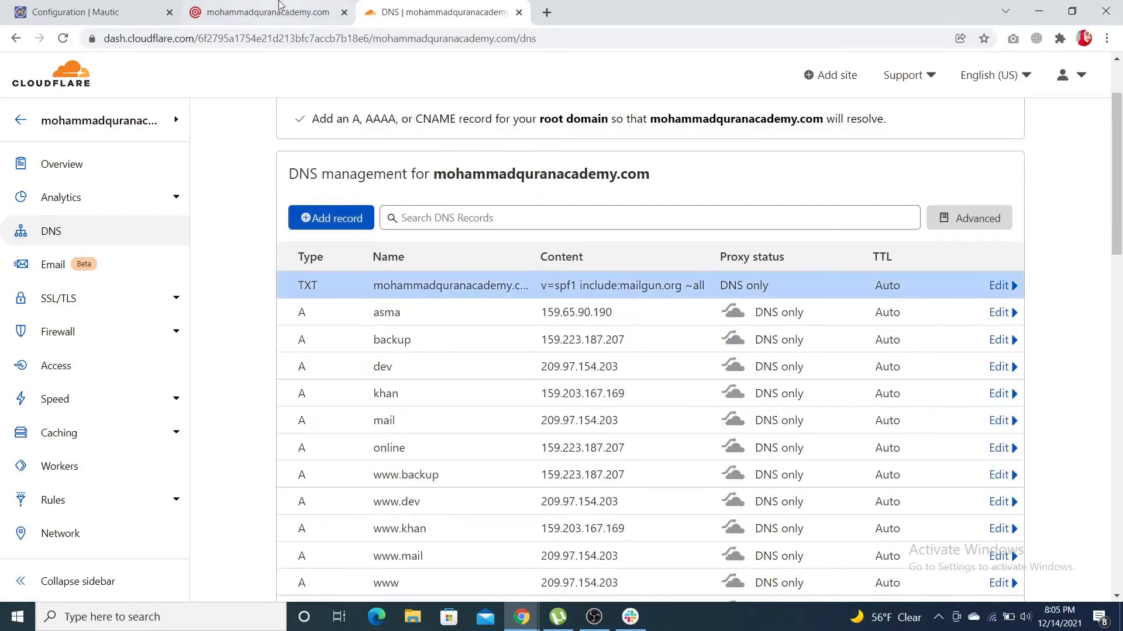
Start another TXT record in Cloudflare, using the hostname mailo._domainkey.mohammadquranacademy.com copied from Mailgun as its name.
click(310, 217)
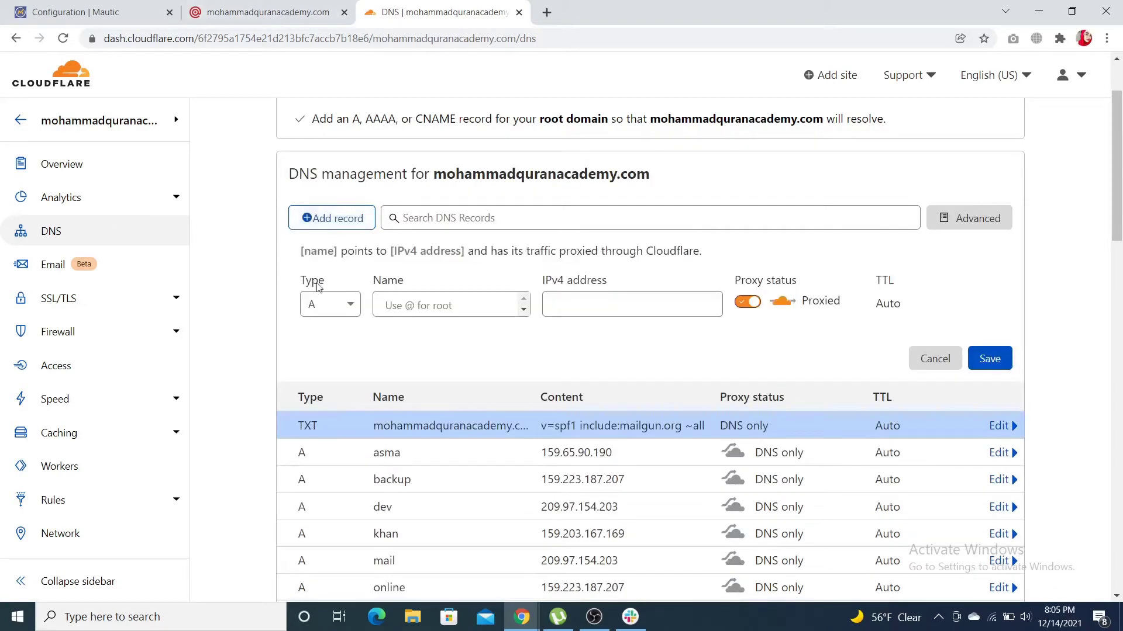
click(326, 302)
text(txt)
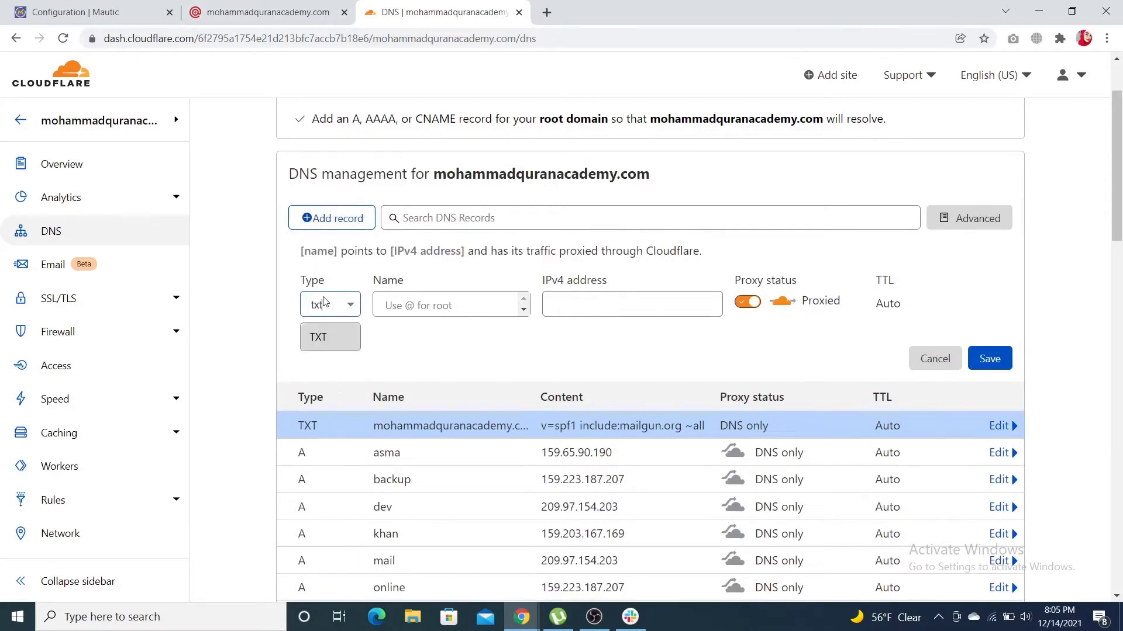
click(326, 347)
click(268, 12)
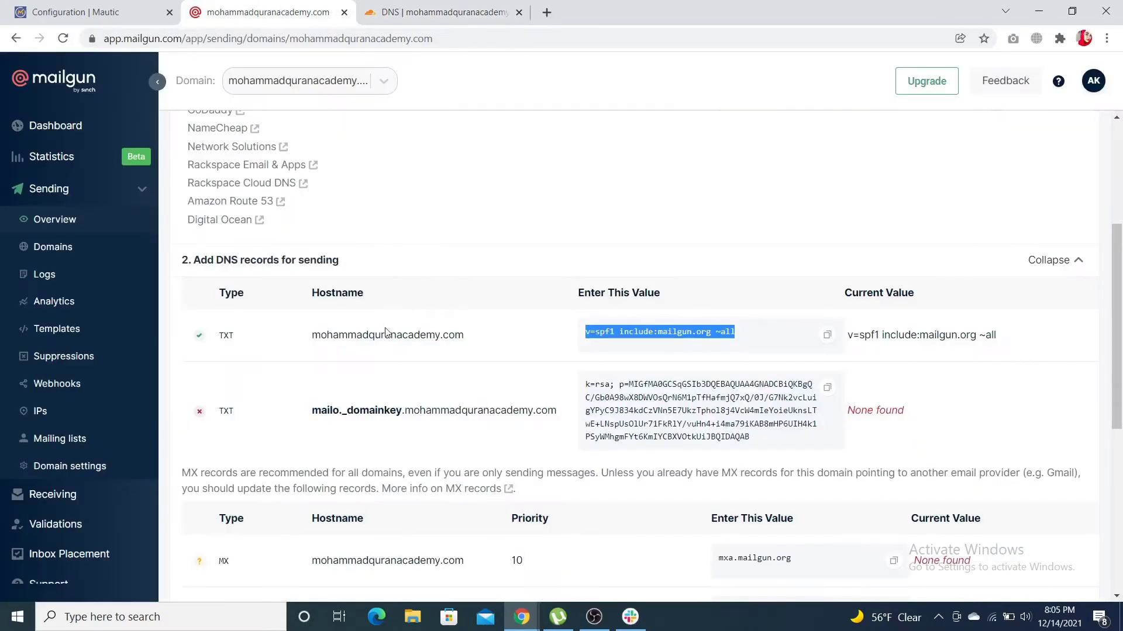
triple_click(314, 409)
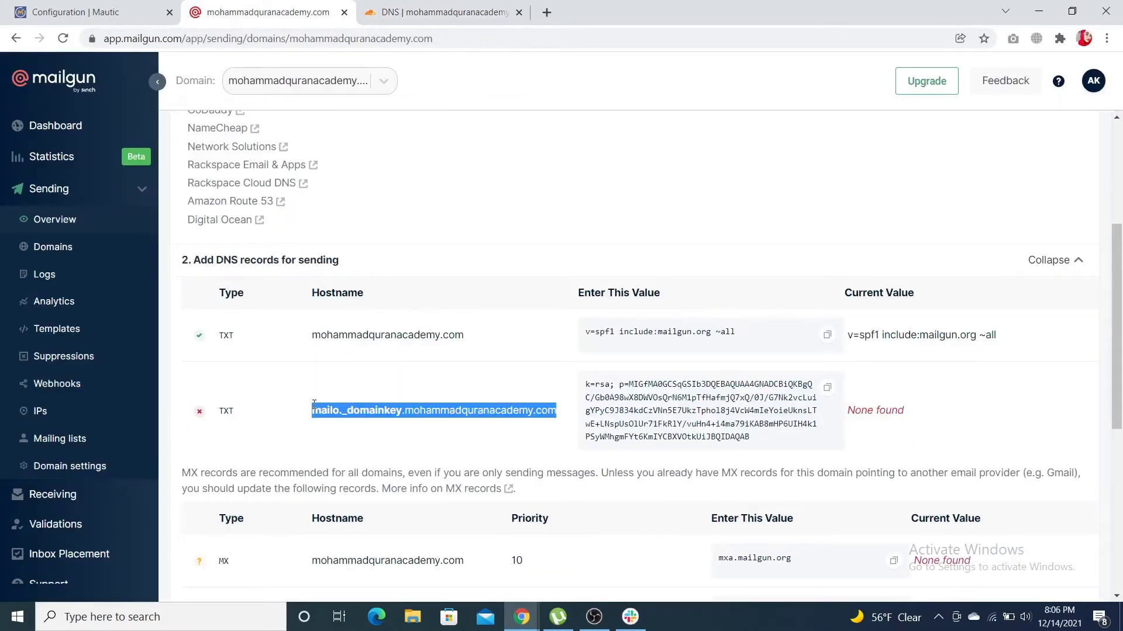
click(444, 12)
click(405, 305)
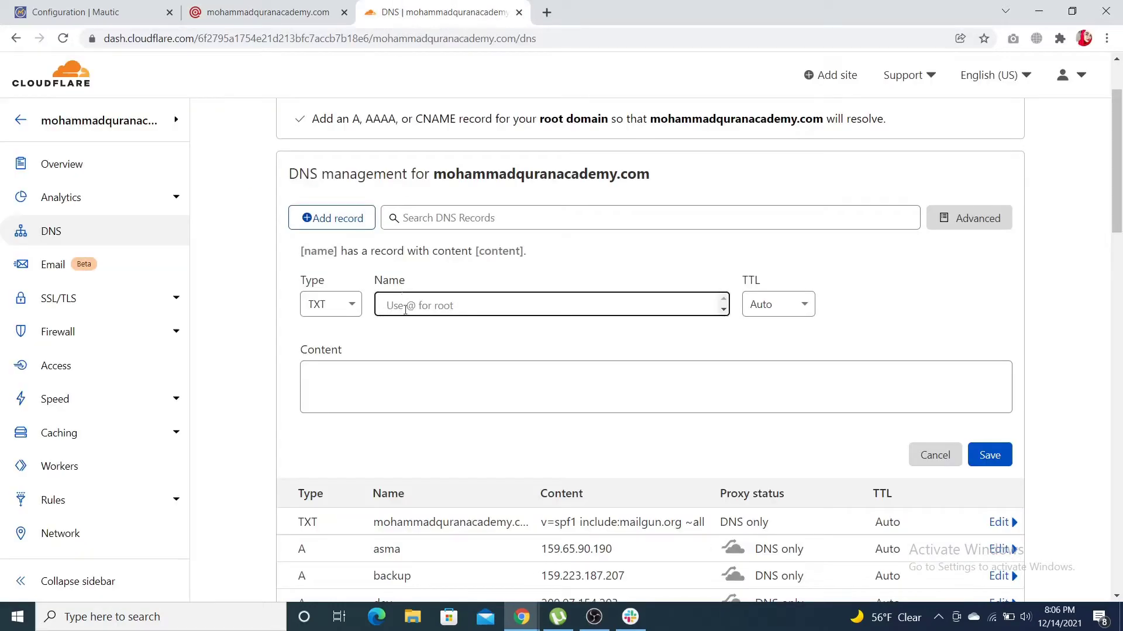
key(ctrl+v)
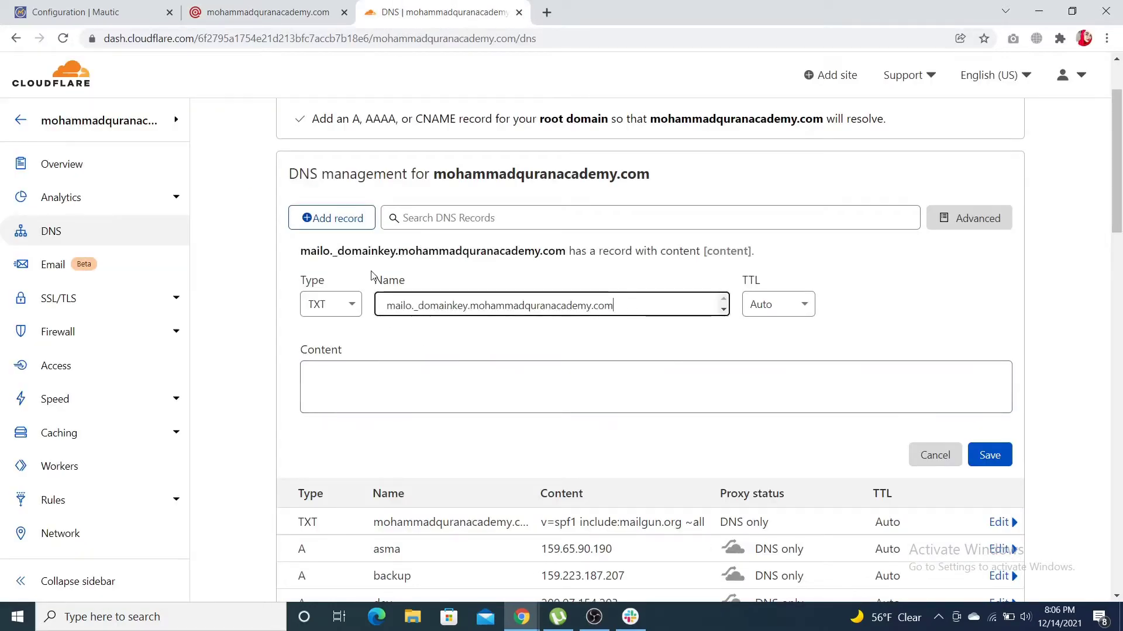
Copy the k=rsa domain key value from Mailgun into the mailo._domainkey record's content in Cloudflare and save it.
click(266, 12)
click(645, 411)
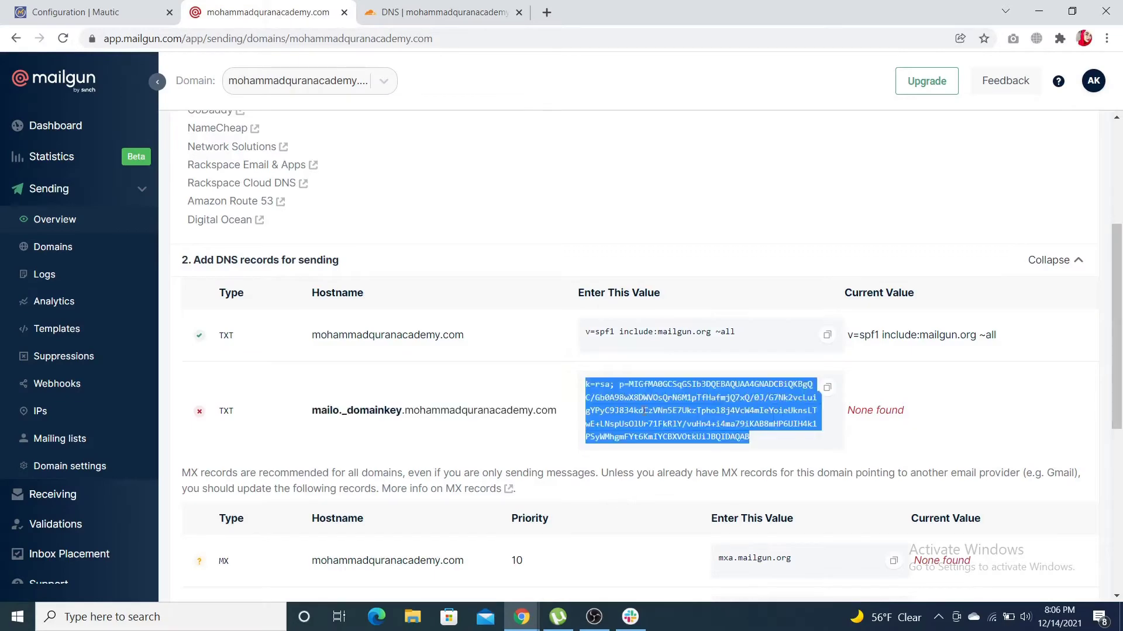
click(442, 11)
click(504, 380)
key(ctrl+v)
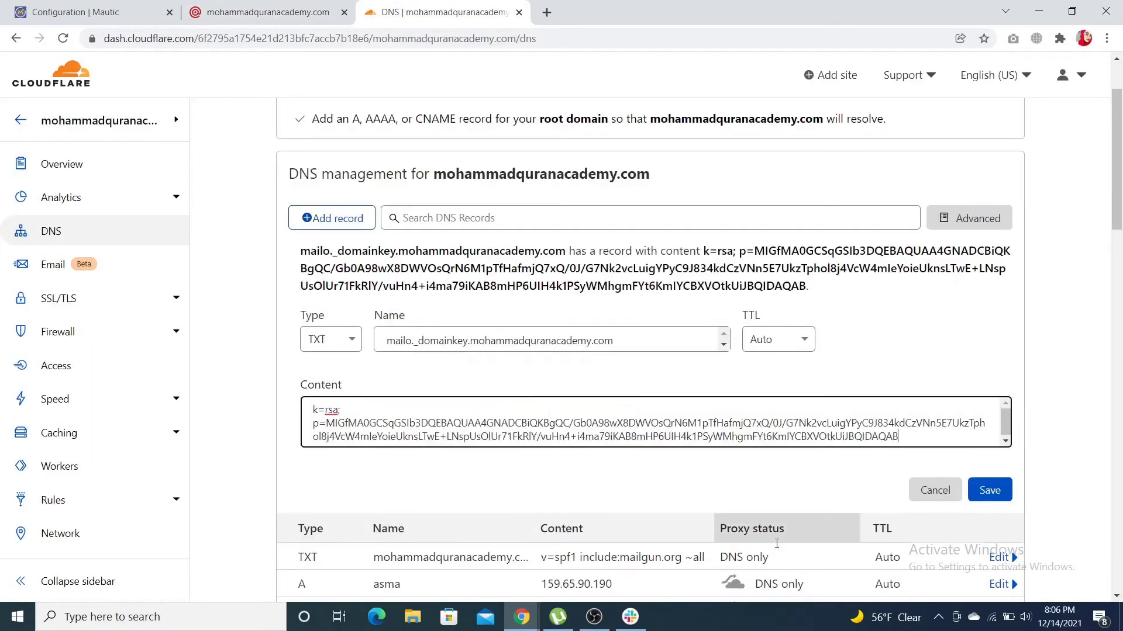
click(991, 494)
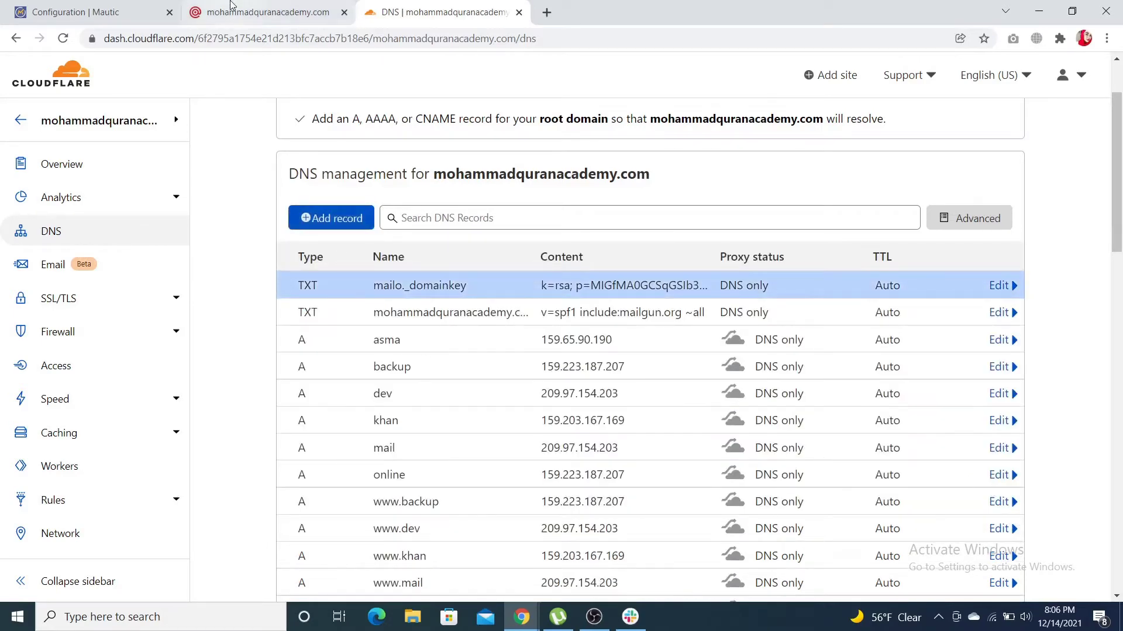
Check the tracking record Mailgun requires, and start a new CNAME record for mohammadquranacademy.com in Cloudflare.
click(257, 12)
scroll(286, 321, down, 4)
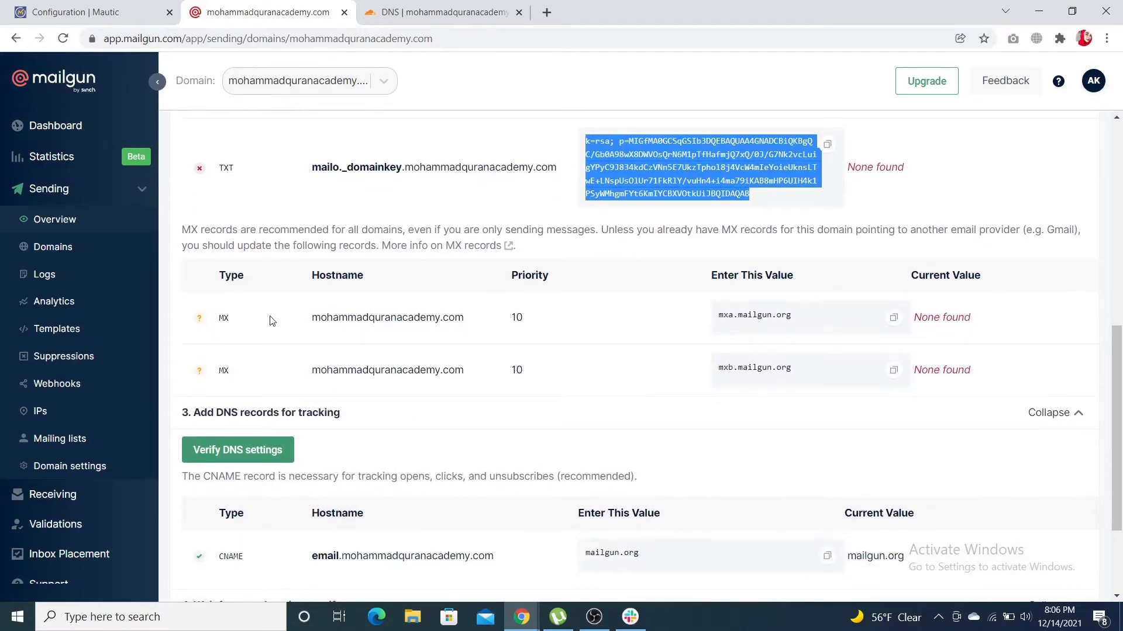
scroll(265, 430, down, 3)
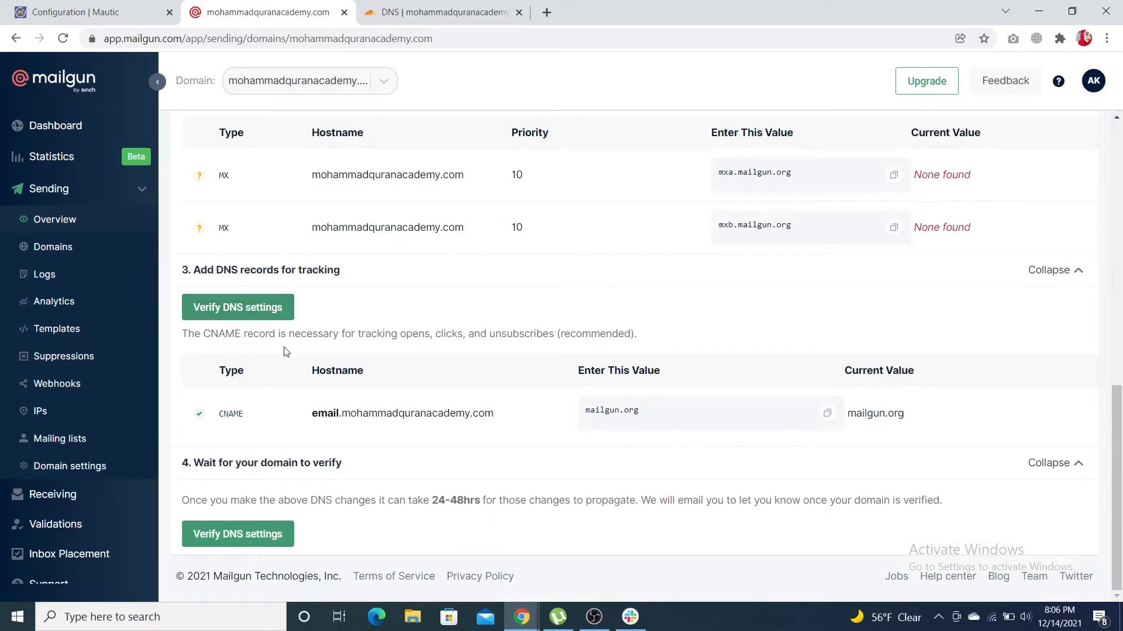
click(442, 12)
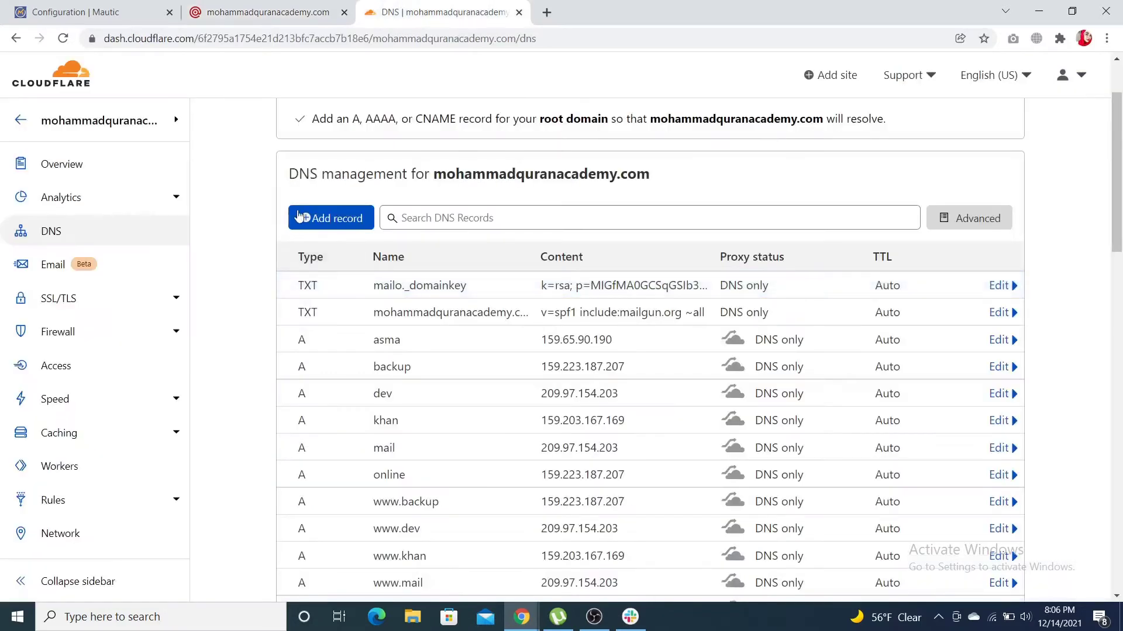
click(331, 218)
click(313, 312)
text(cnam)
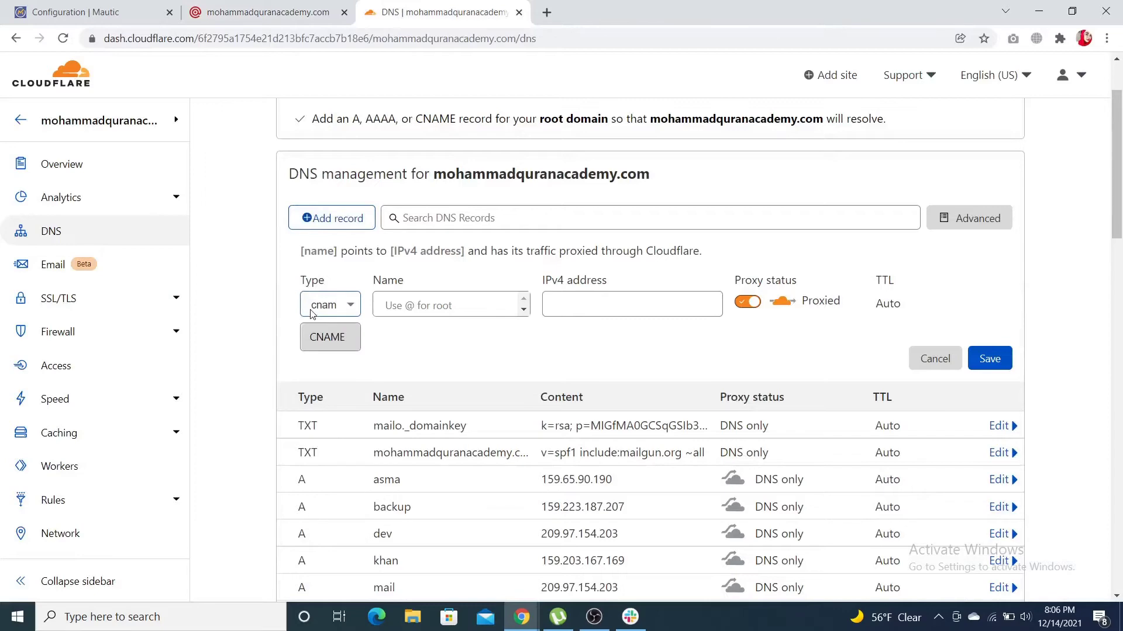
click(321, 339)
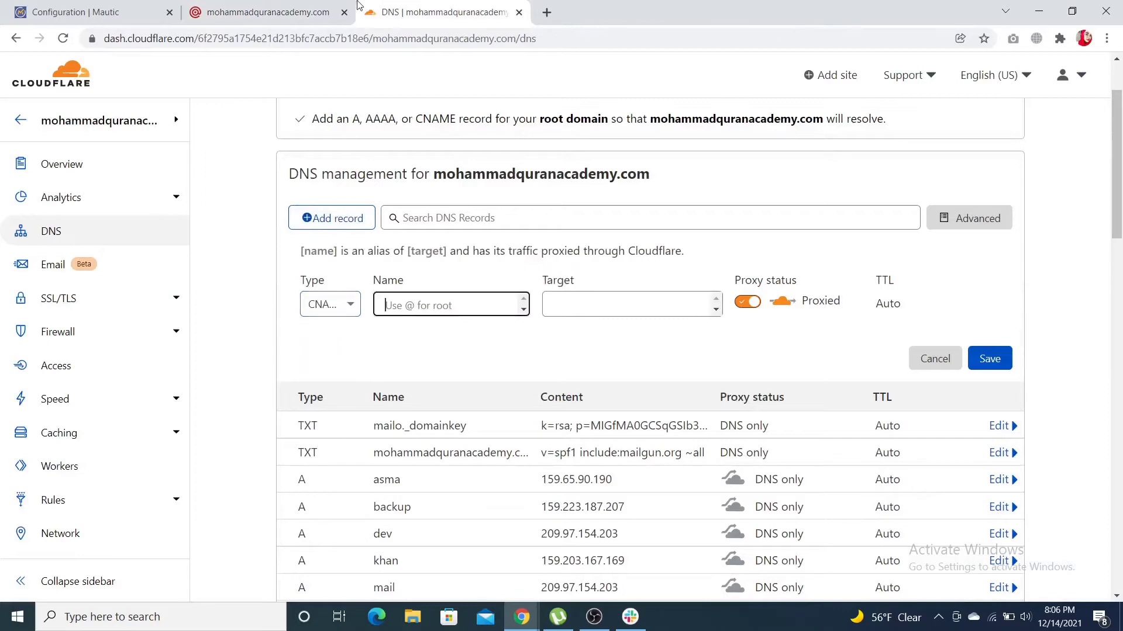
Copy the hostname email.mohammadquranacademy.com from Mailgun's tracking section into the CNAME record's name in Cloudflare.
click(310, 15)
triple_click(376, 412)
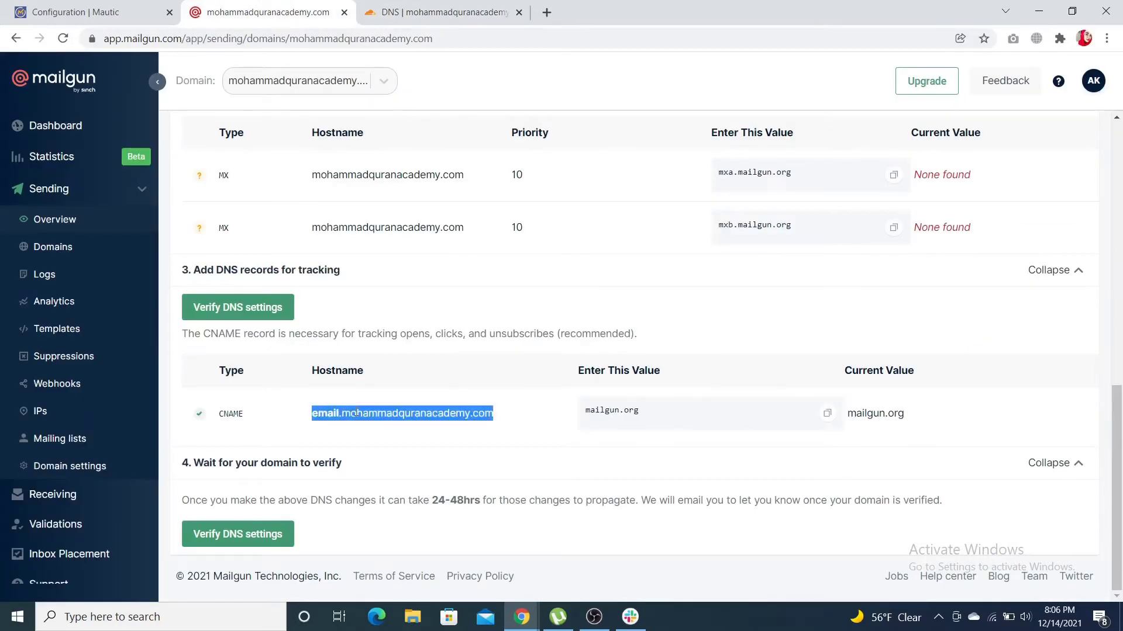
click(409, 12)
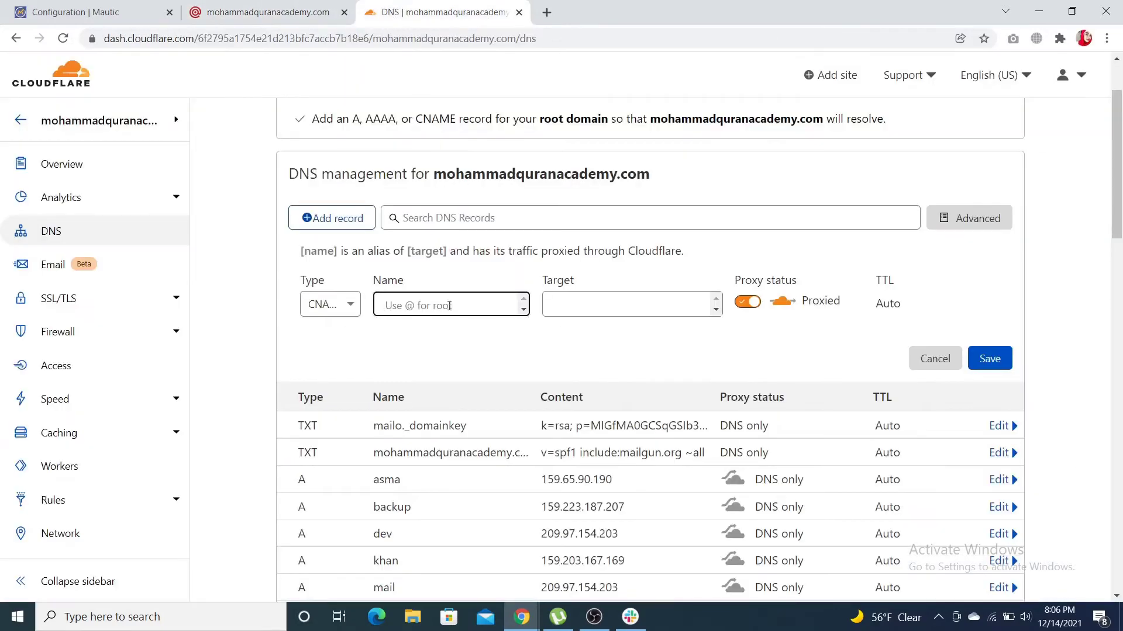
key(ctrl+v)
Copy mailgun.org from Mailgun as the CNAME record's target in Cloudflare, switch off its proxying and save the record.
click(280, 12)
double_click(619, 409)
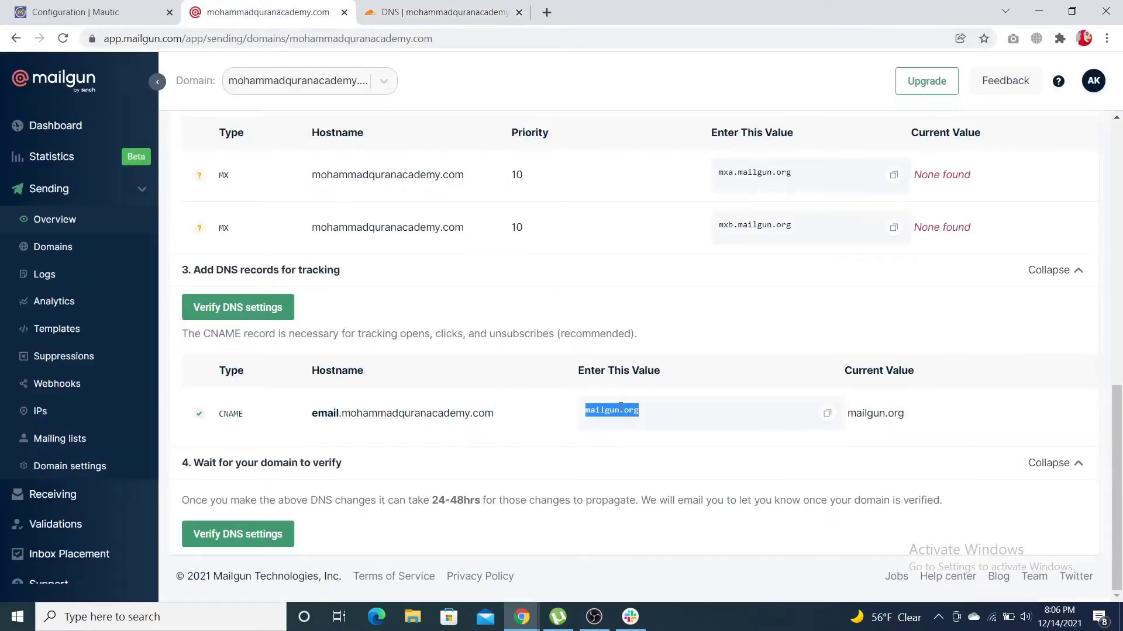
click(444, 12)
click(579, 298)
key(ctrl+v)
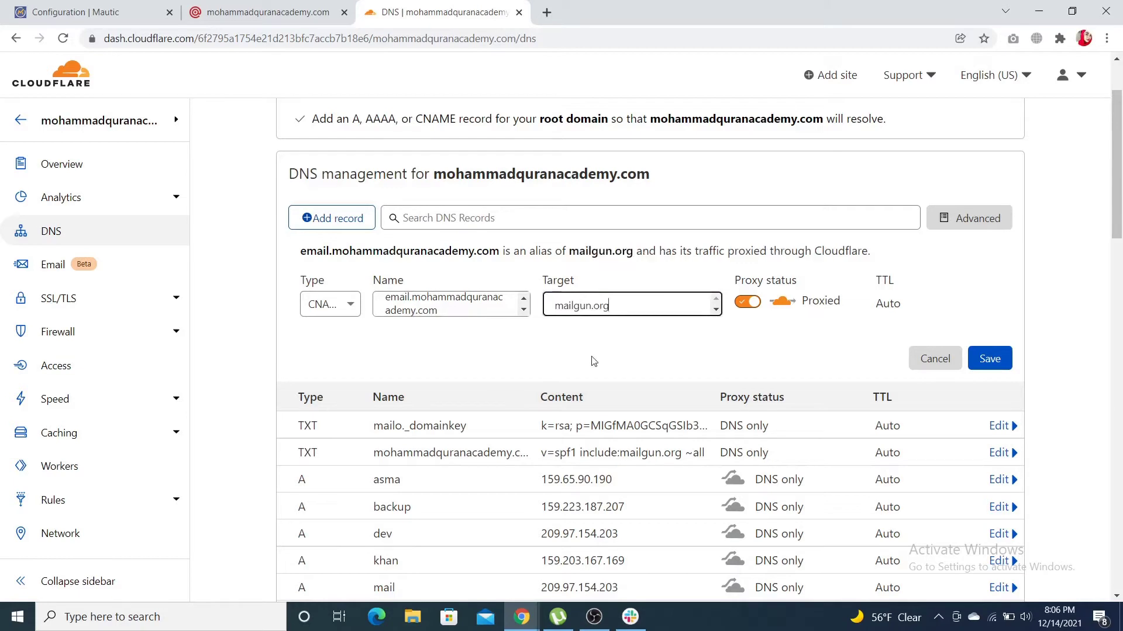
click(747, 303)
click(327, 14)
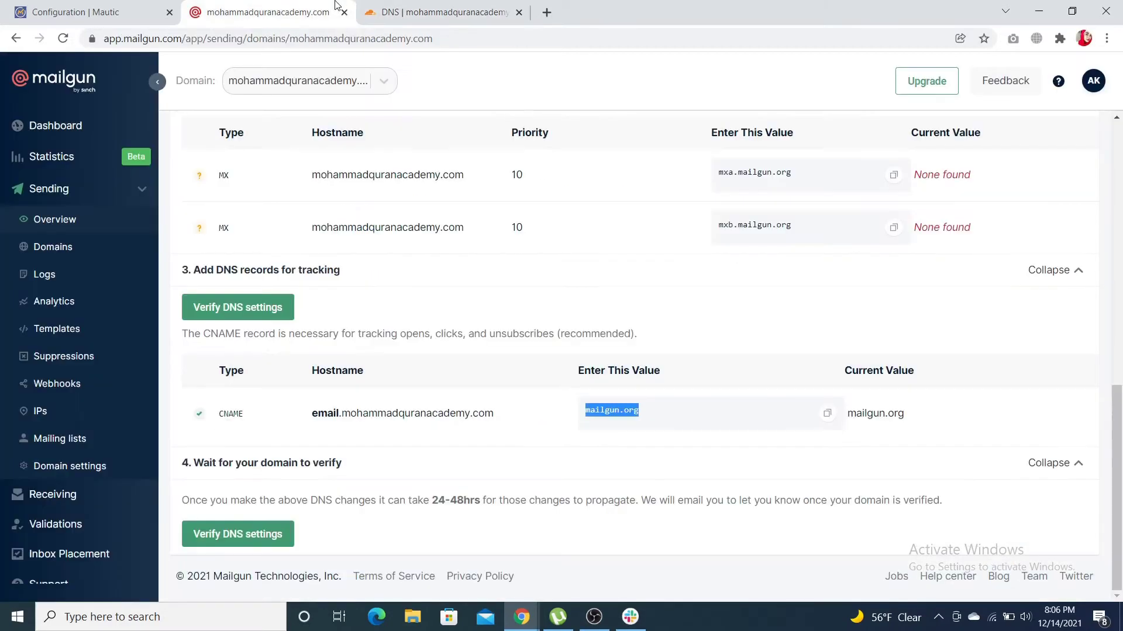
click(412, 8)
click(982, 364)
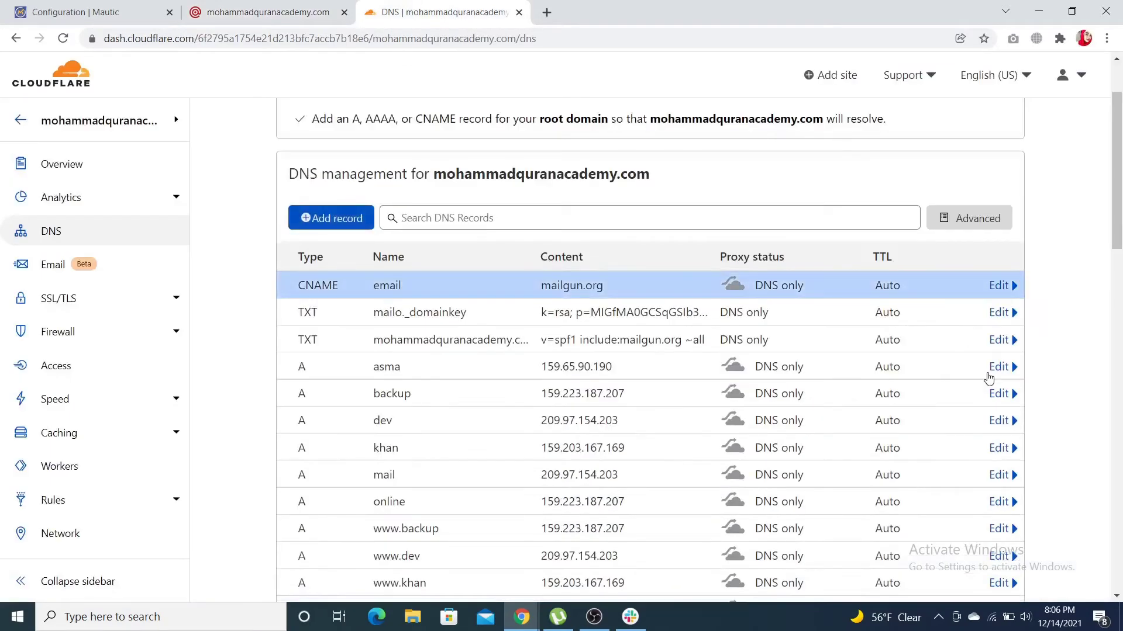
Verify the domain's DNS settings in Mailgun and open the SMTP credentials in its domain settings.
click(232, 8)
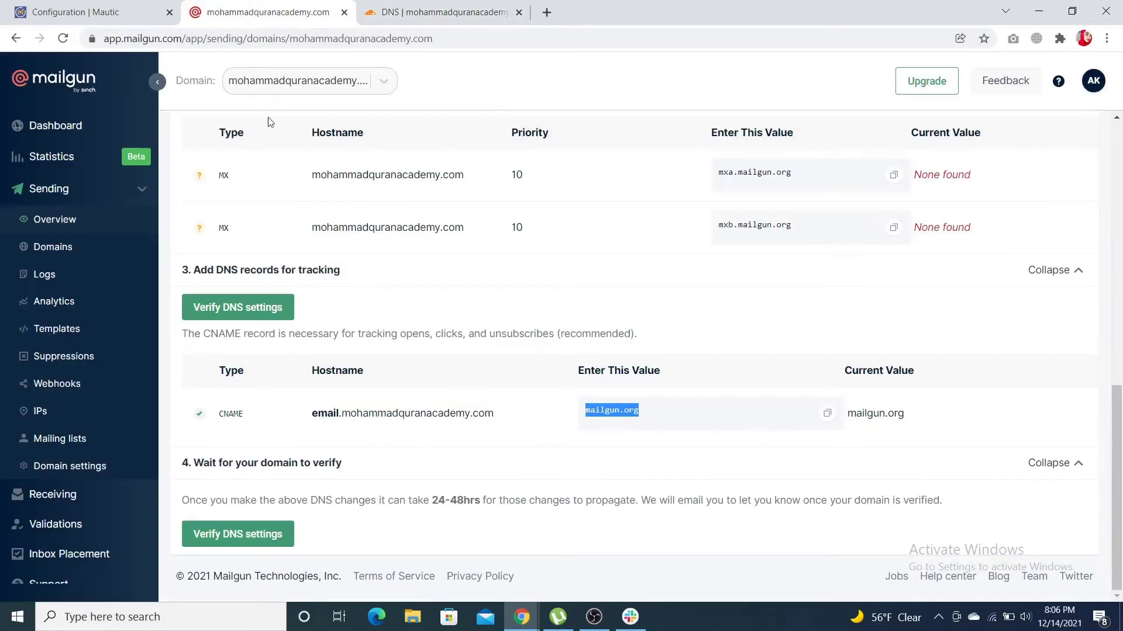
click(237, 309)
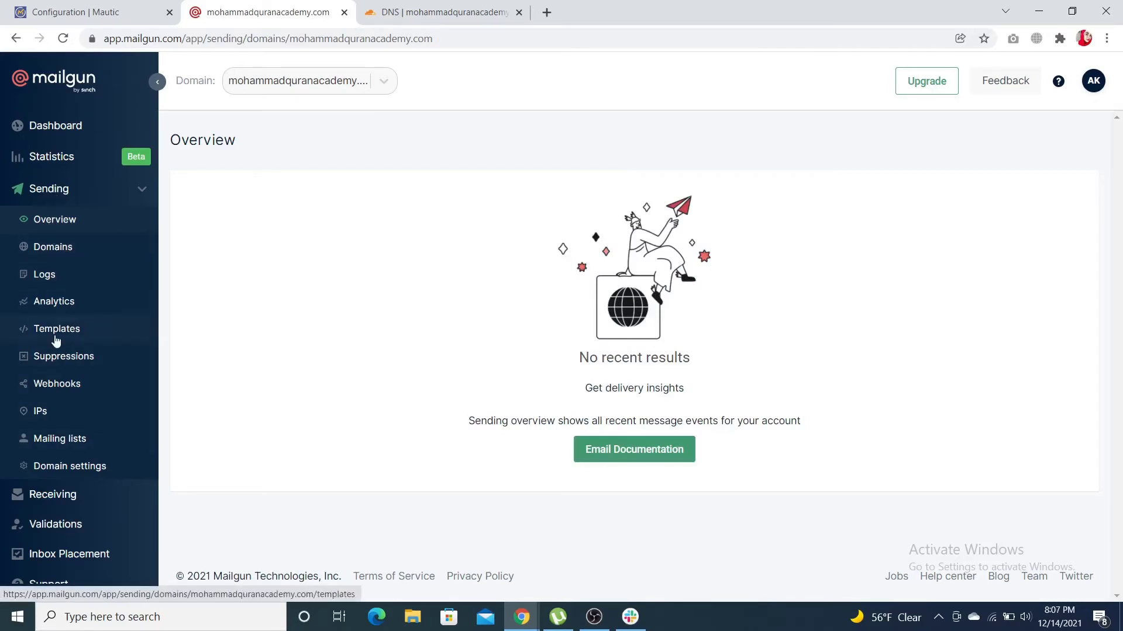
click(60, 466)
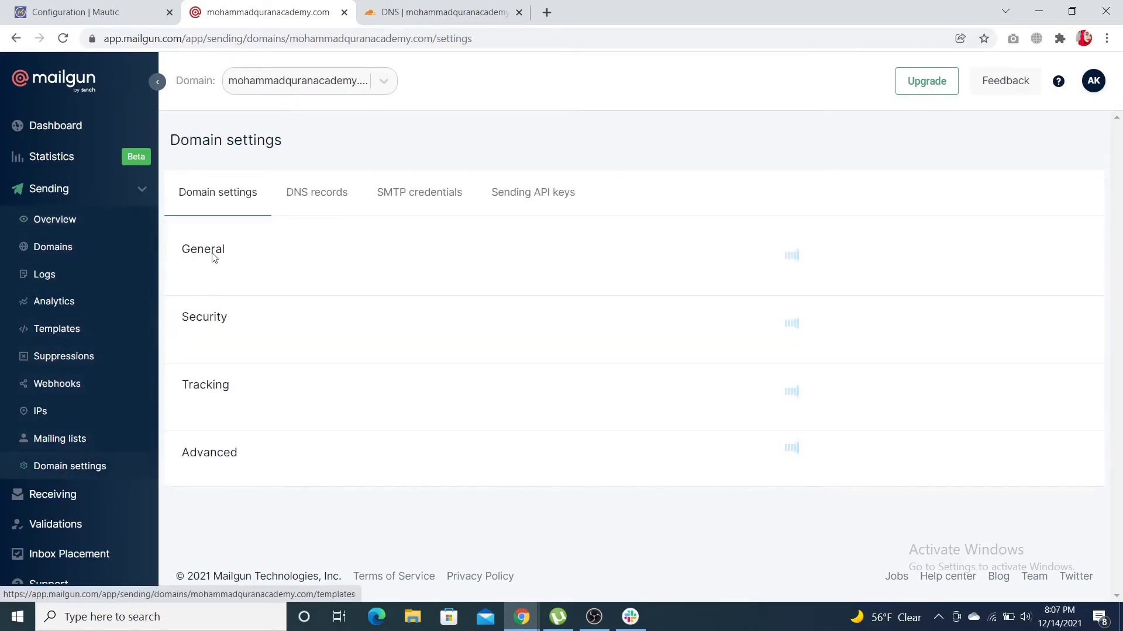
click(398, 202)
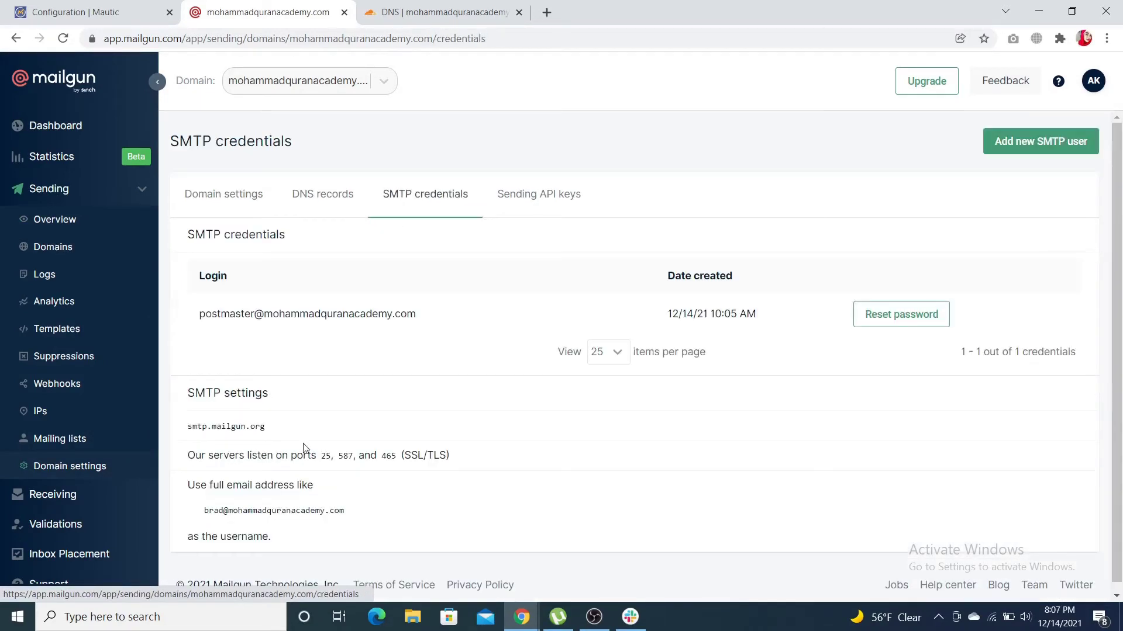
scroll(306, 448, down, 1)
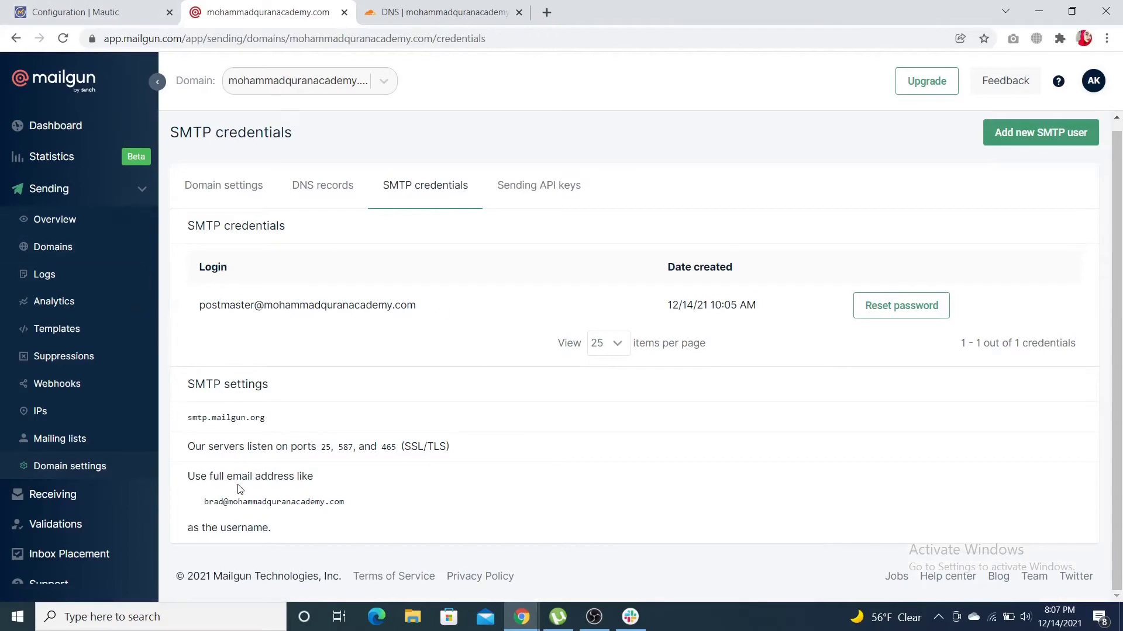
click(62, 6)
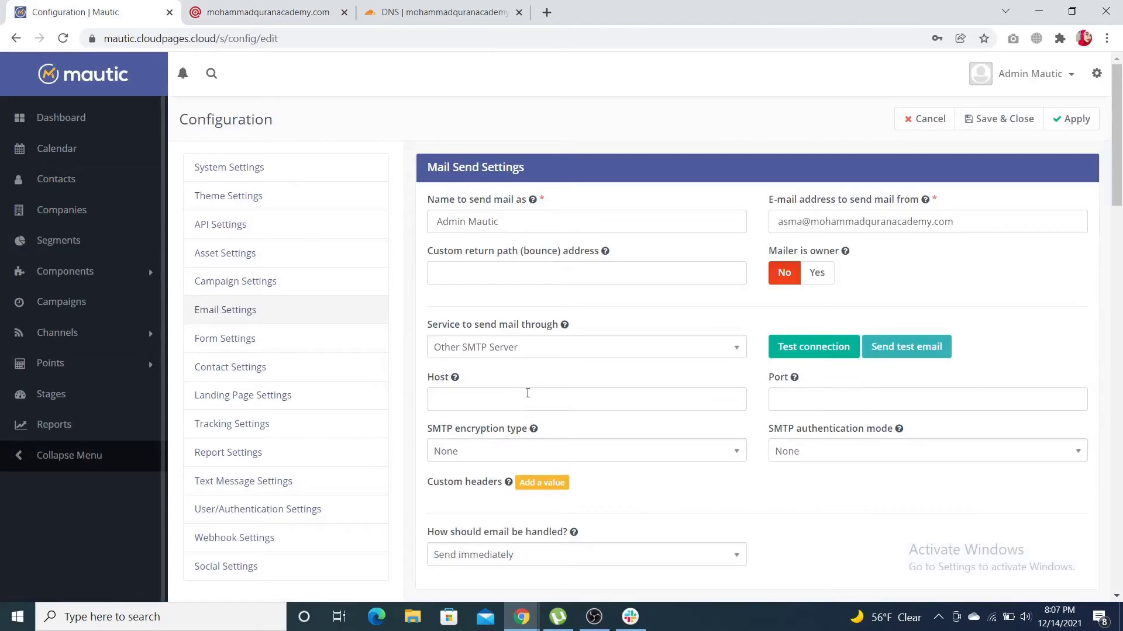
click(527, 393)
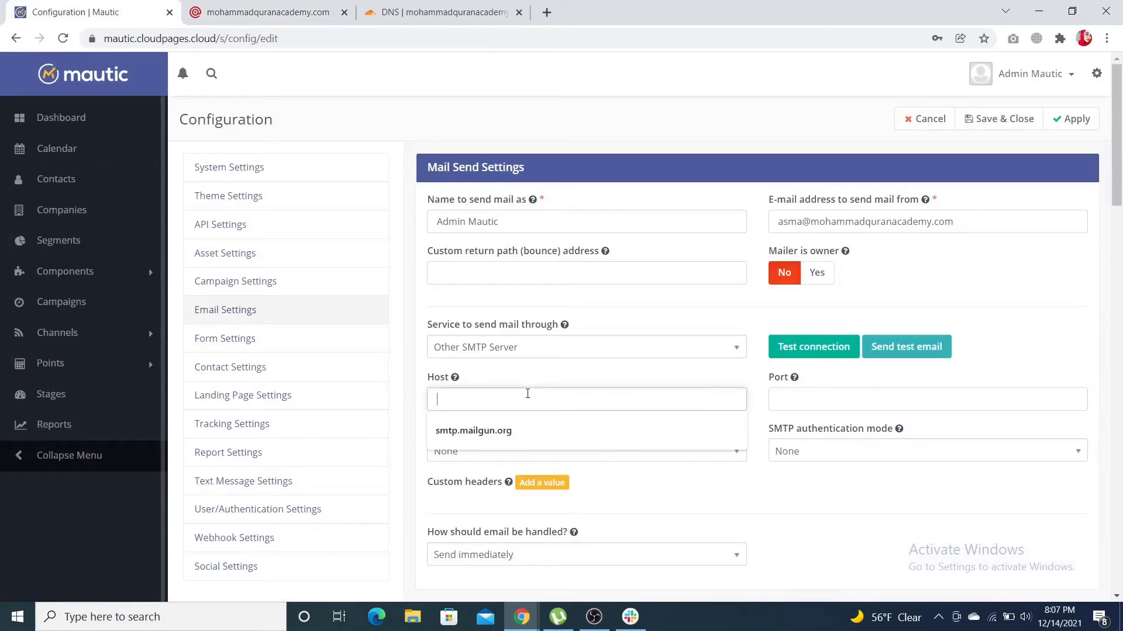
click(531, 432)
click(261, 12)
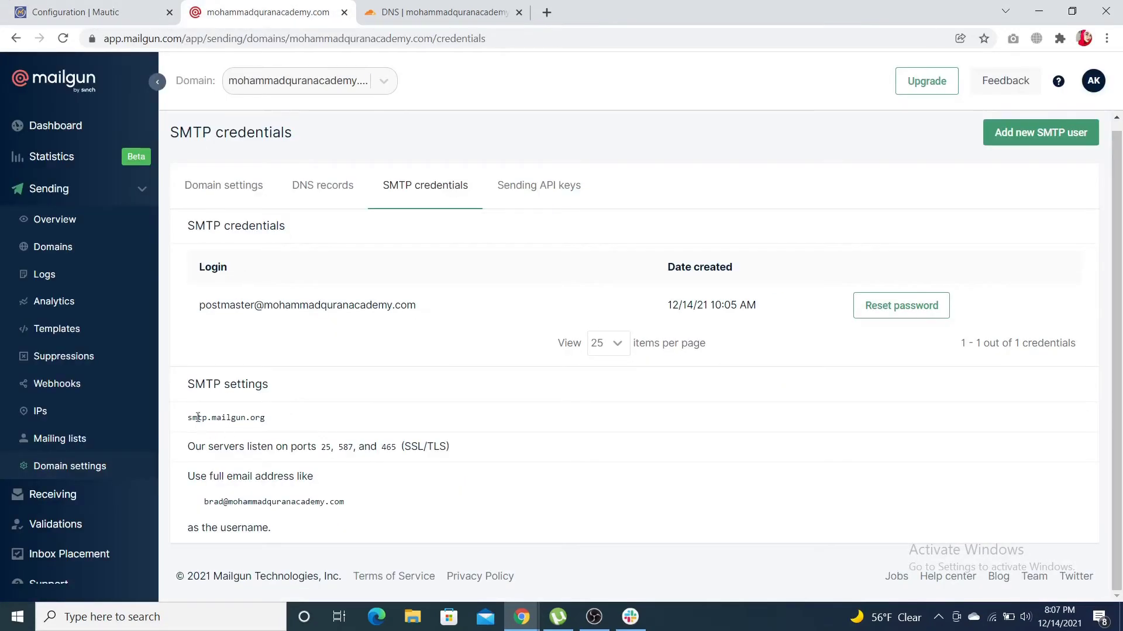
click(87, 12)
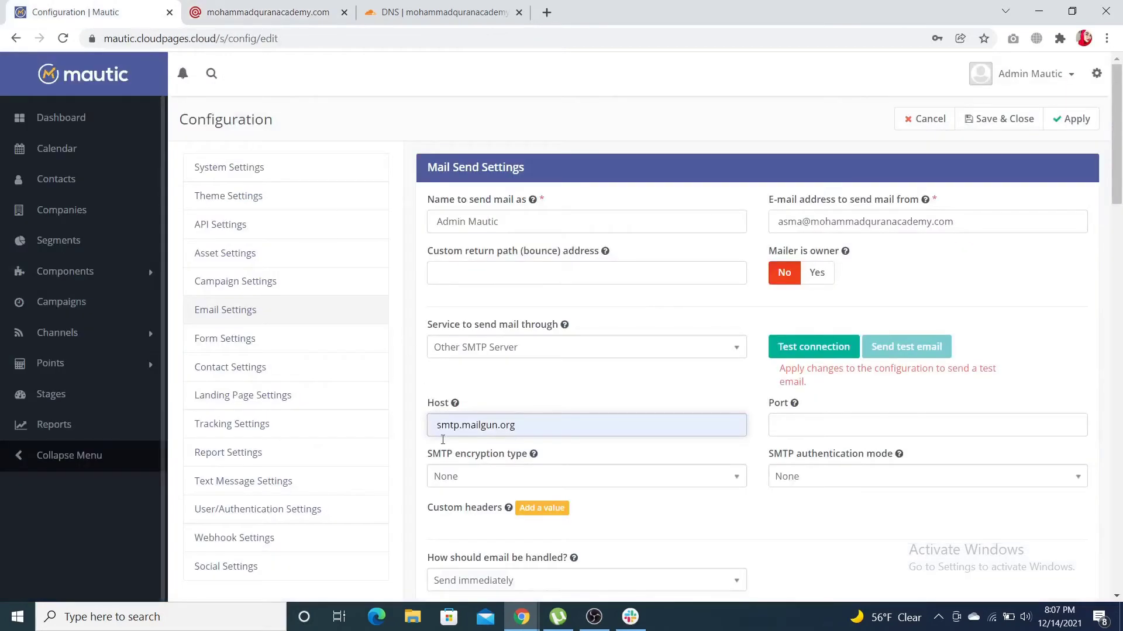
Set Mautic's SMTP encryption type to TLS, the port to 587 and the authentication mode to Login.
click(472, 477)
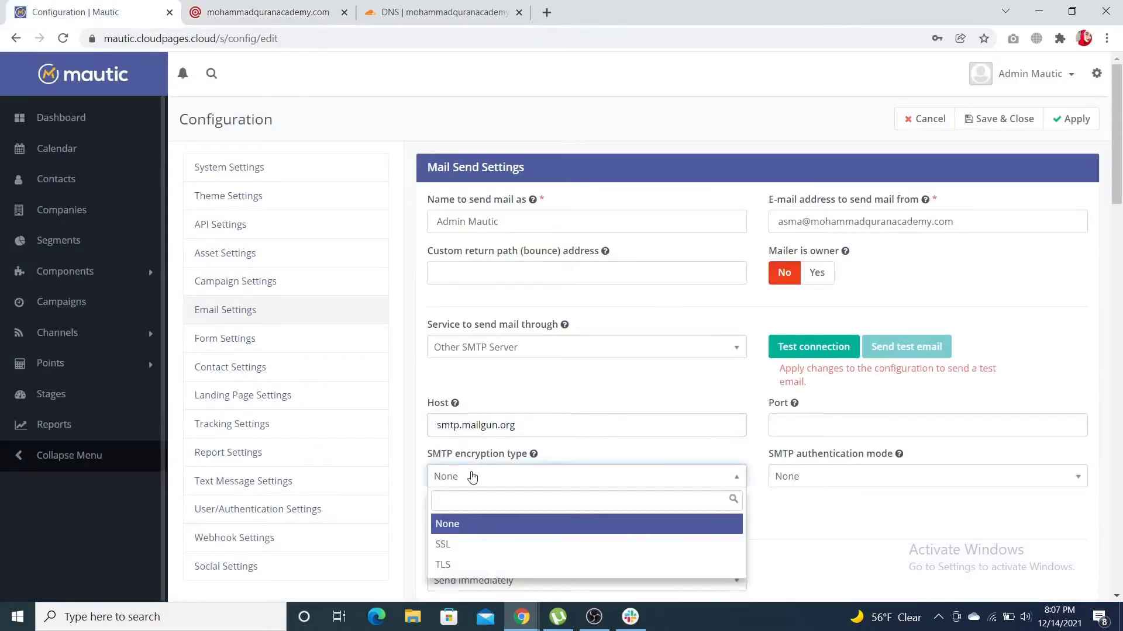
click(473, 565)
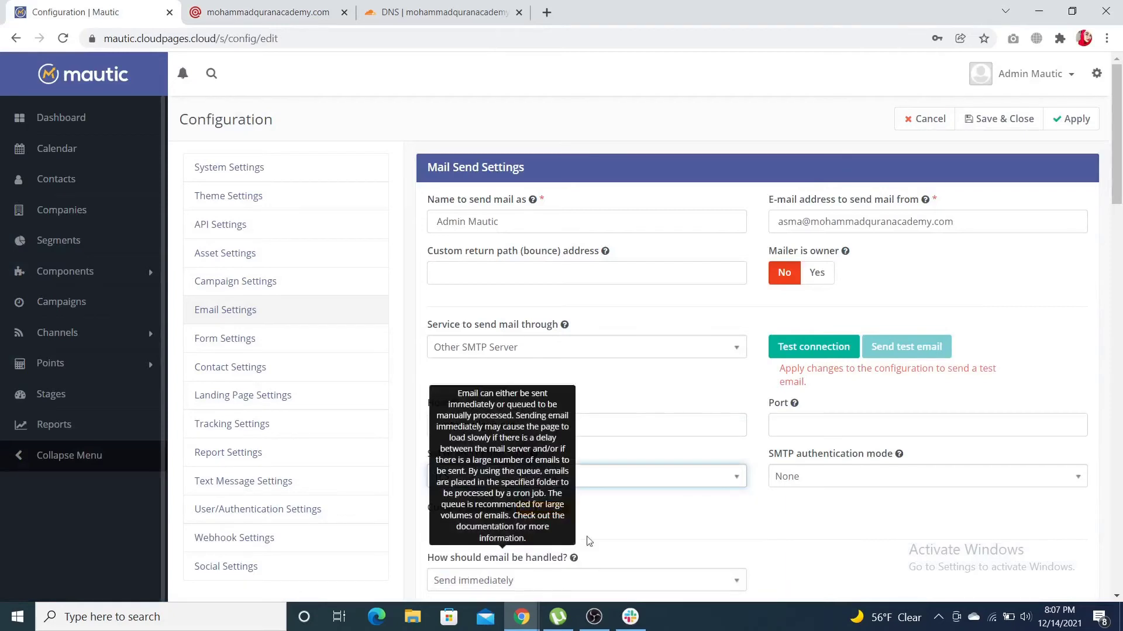
click(820, 421)
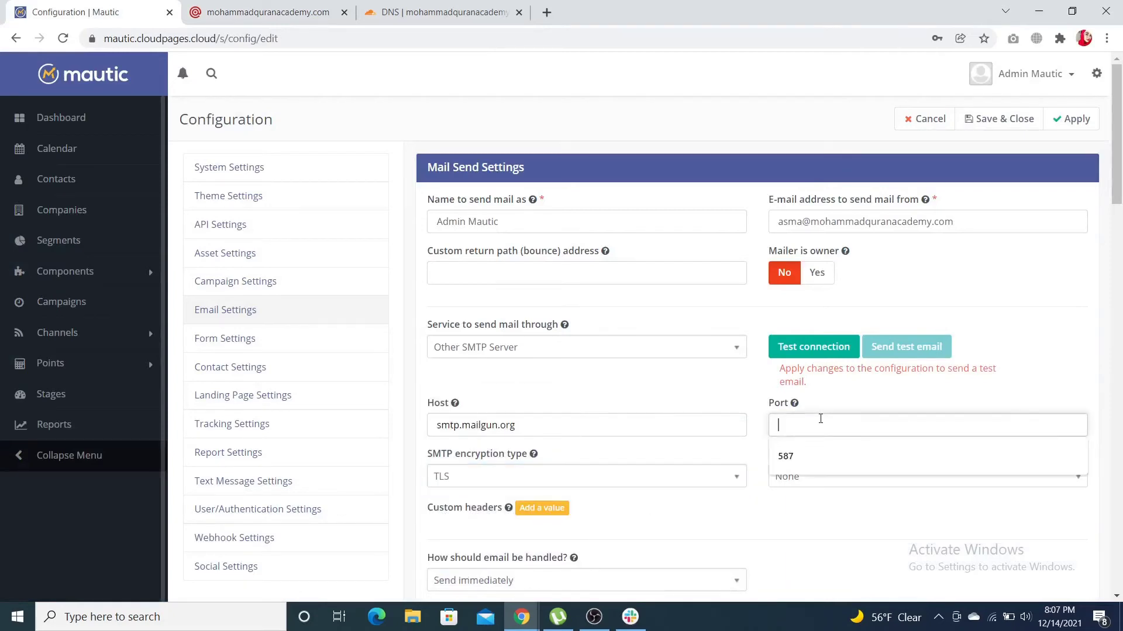
click(823, 457)
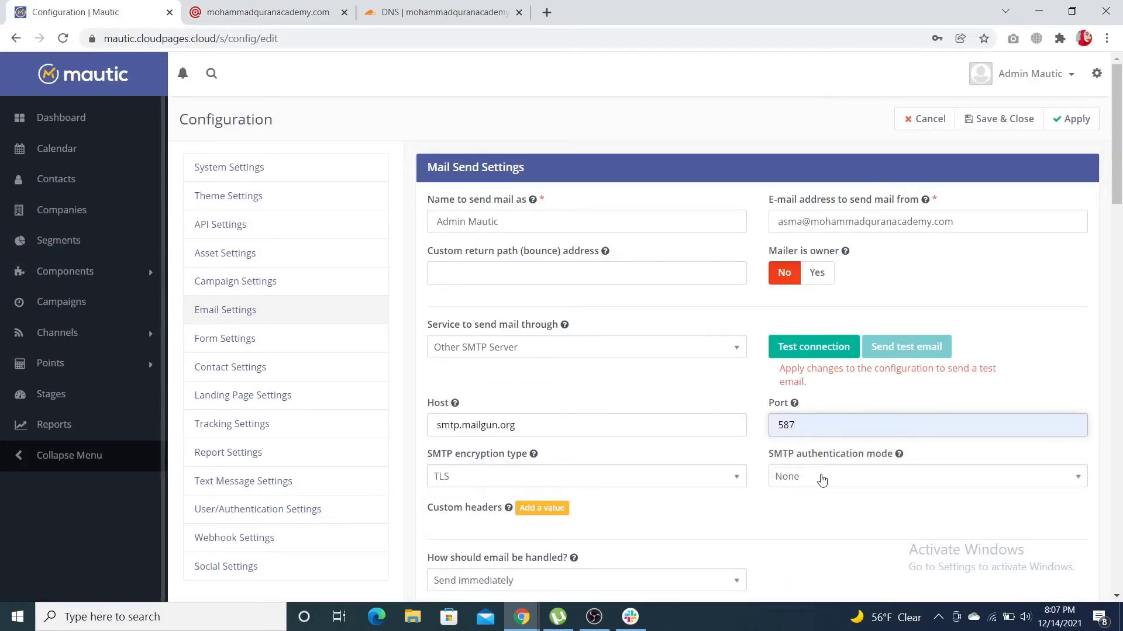
click(821, 479)
click(808, 565)
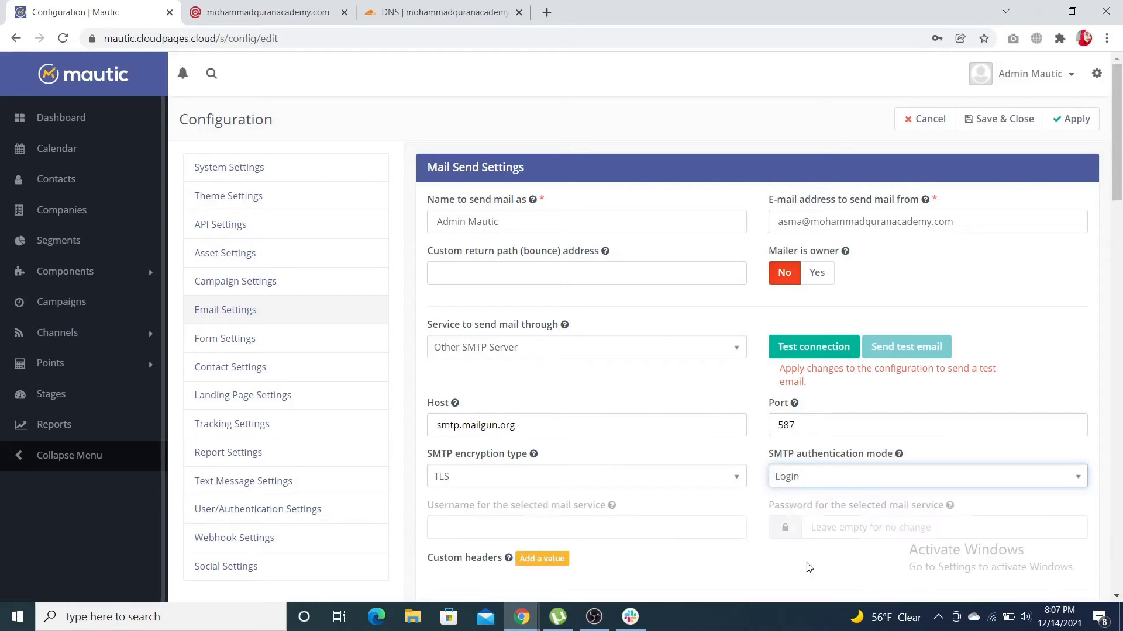
Copy the SMTP login address from Mailgun's credentials into Mautic's username for the selected mail service.
click(461, 523)
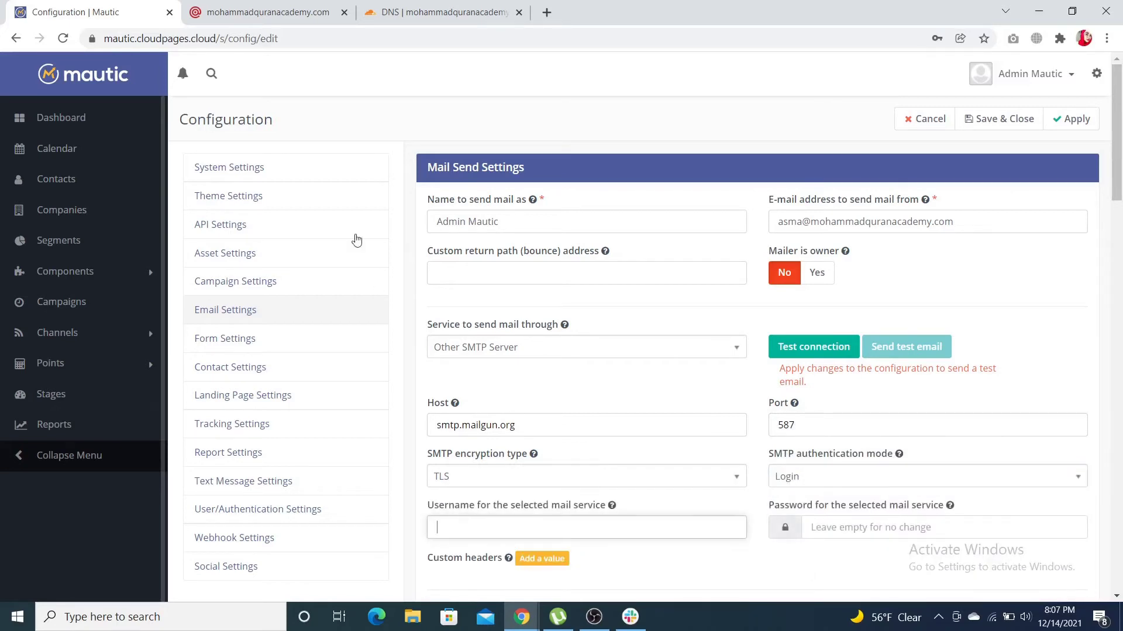
click(266, 11)
triple_click(236, 307)
key(ctrl+c)
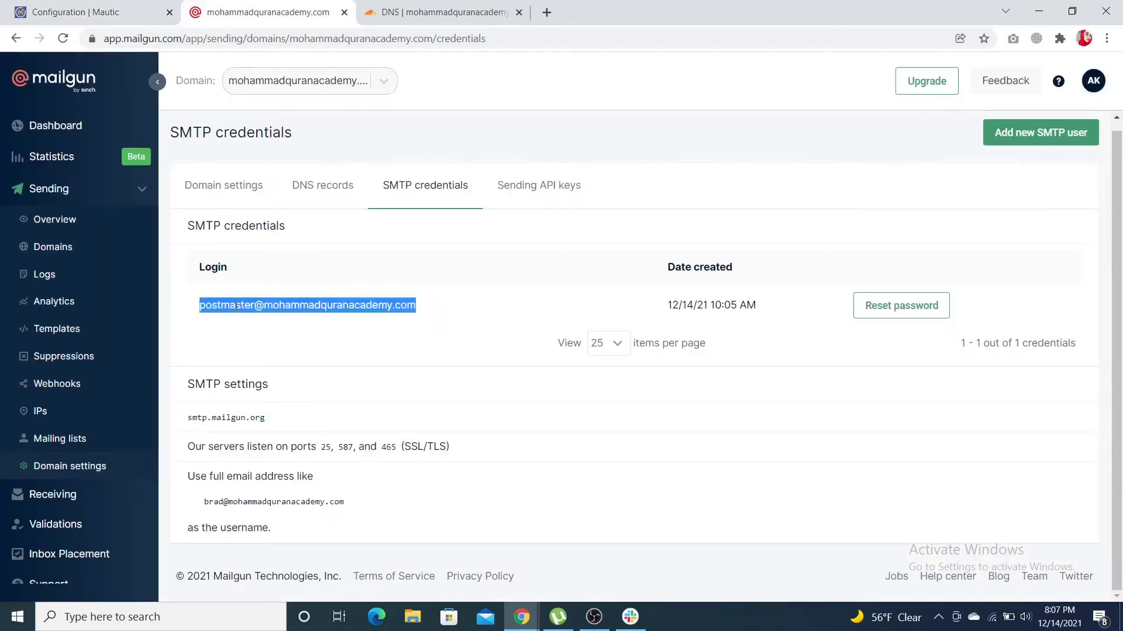
click(82, 12)
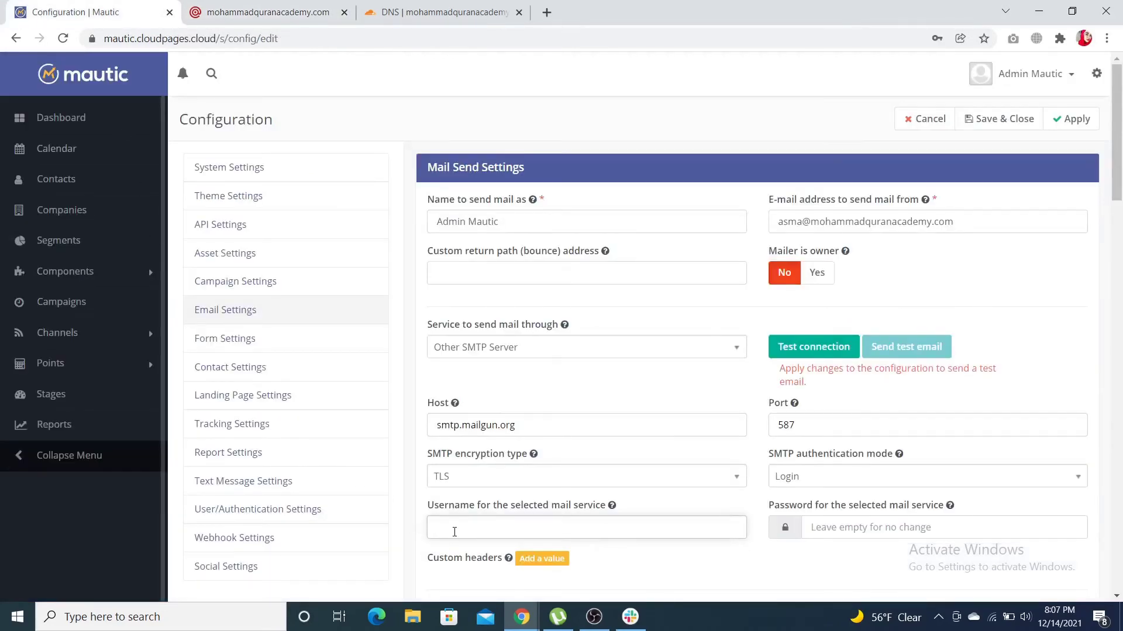
key(ctrl+v)
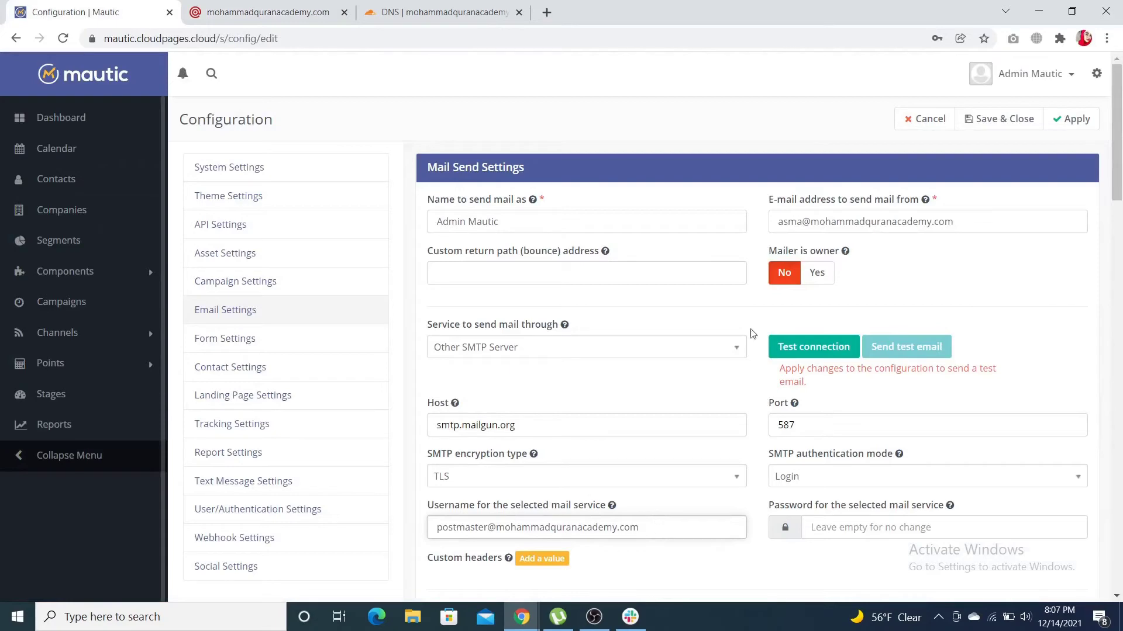
Reset the SMTP user's password in Mailgun and paste the new password into Mautic's mail service password field.
click(311, 8)
click(892, 308)
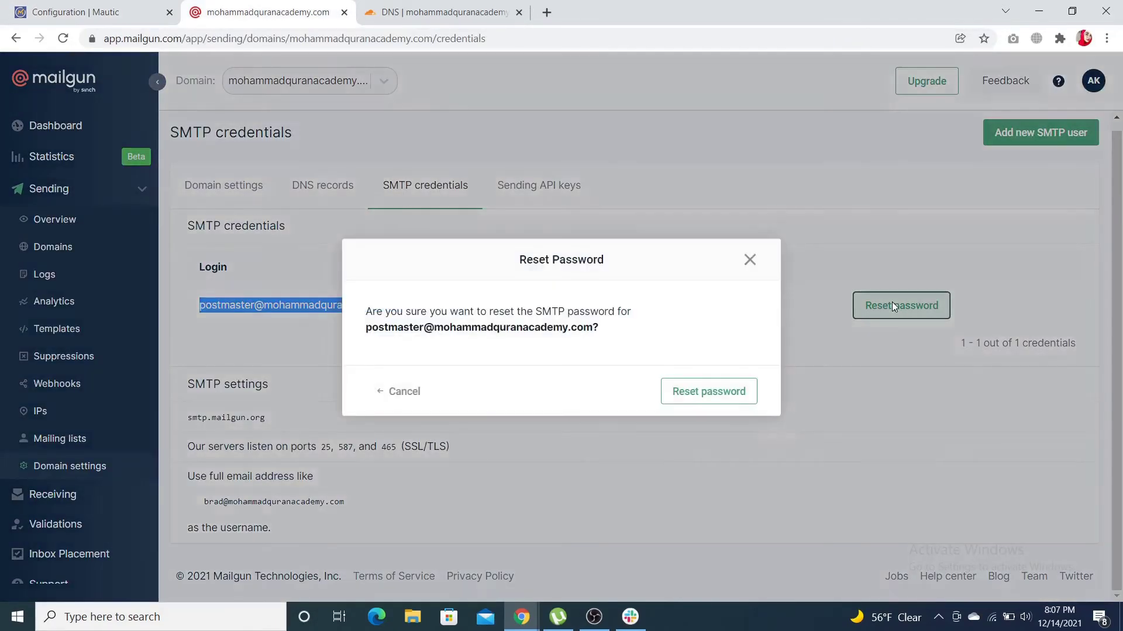
click(671, 403)
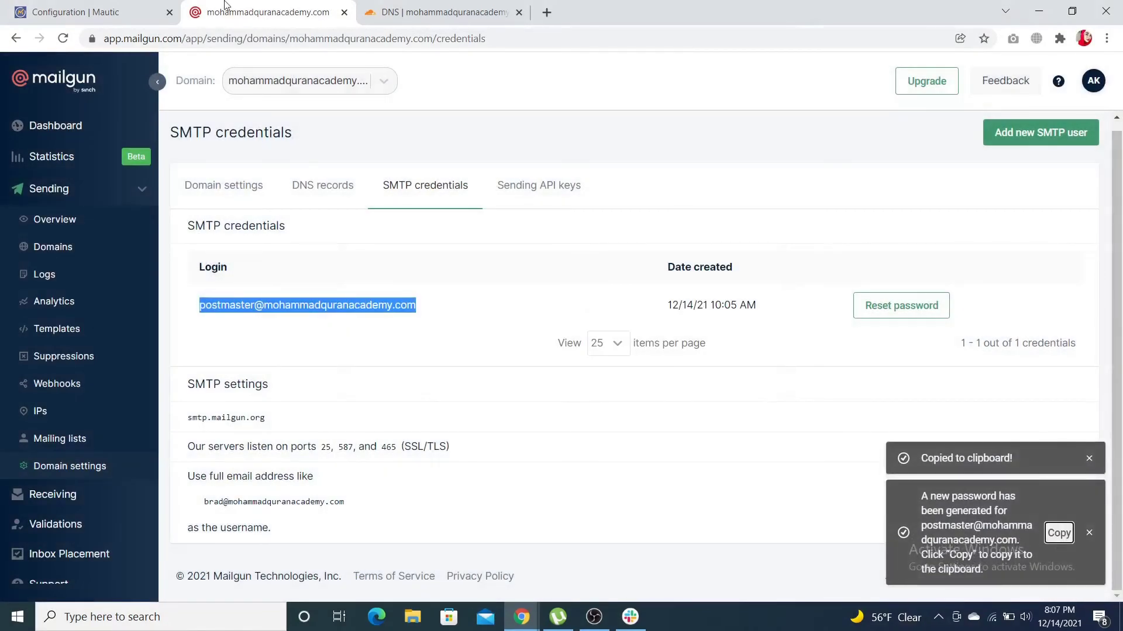
click(164, 7)
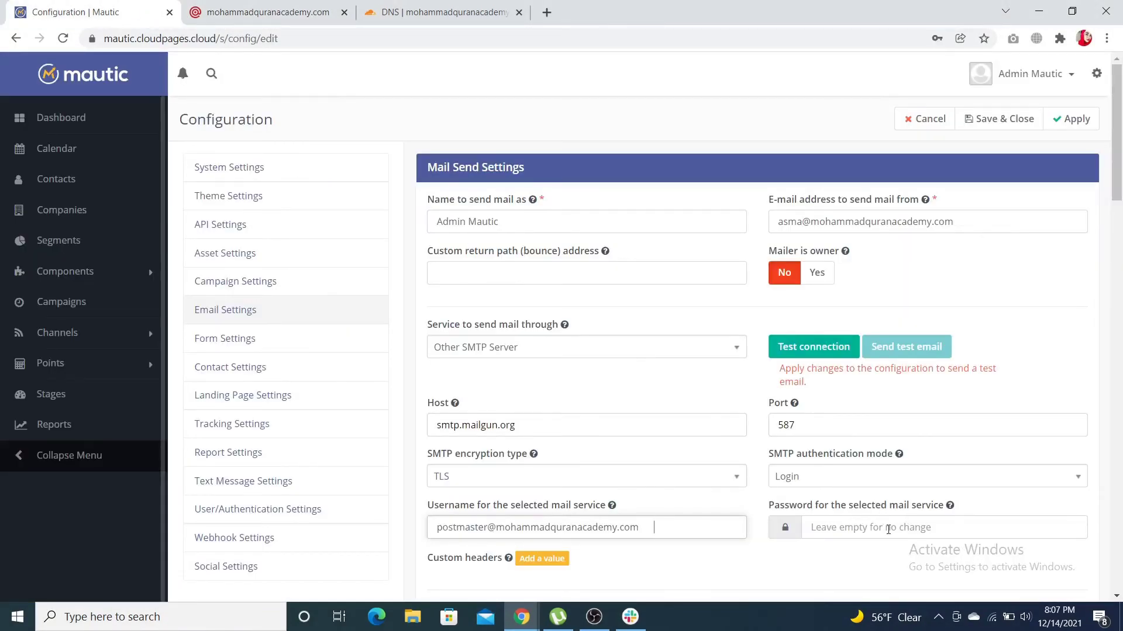
click(887, 528)
key(ctrl+v)
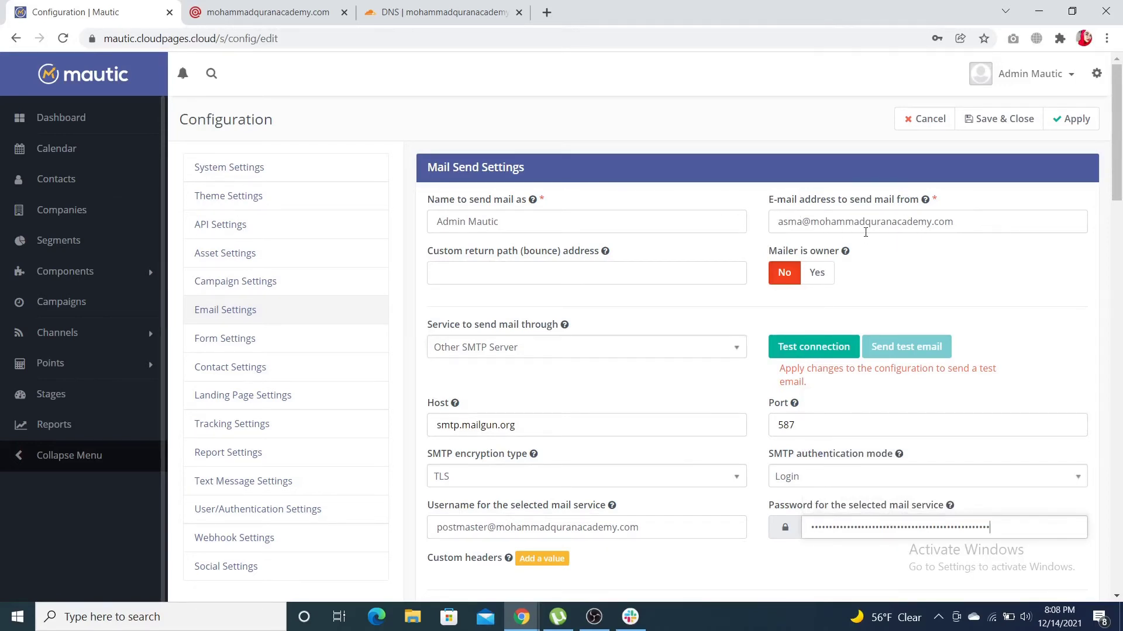
Apply the Mautic configuration, reopen the email settings and test the mail server connection.
click(1066, 114)
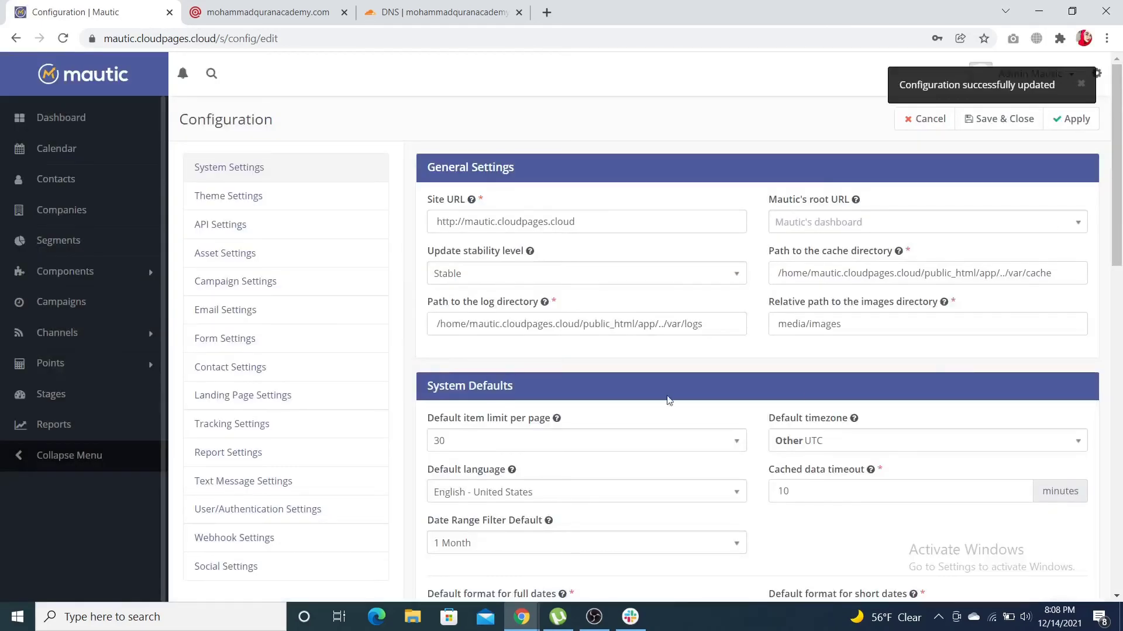
click(238, 316)
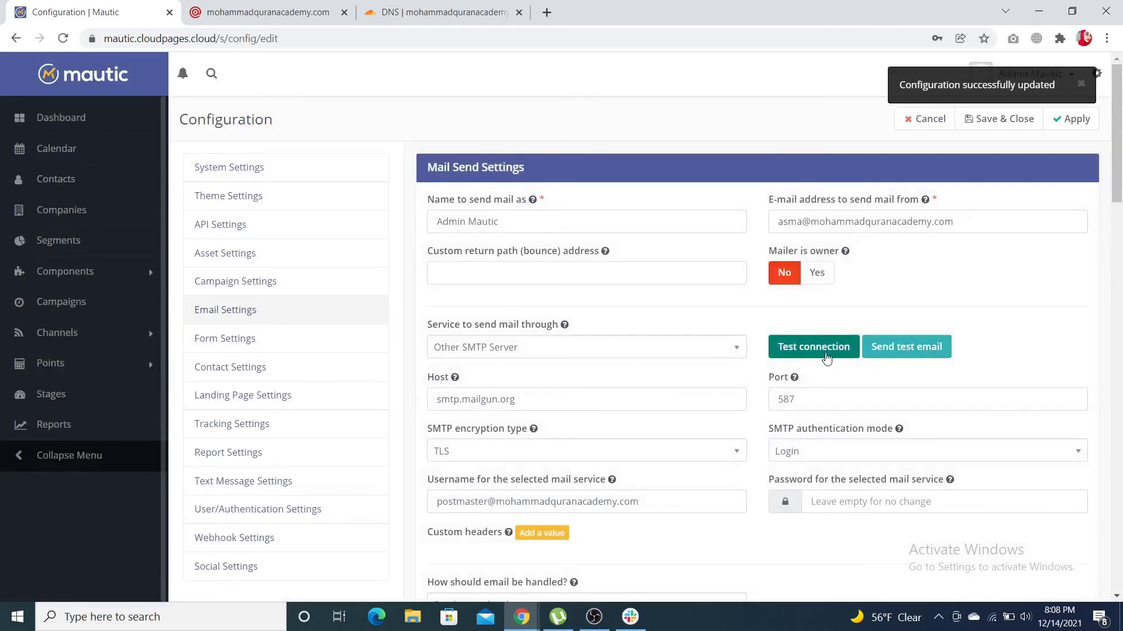
click(824, 357)
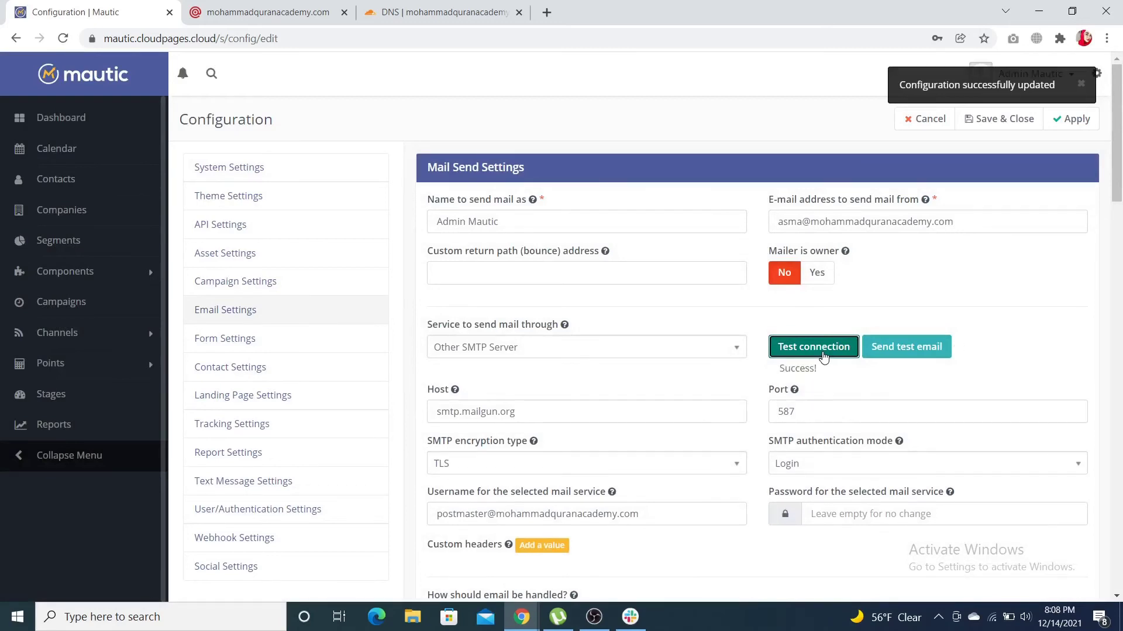
Send a test email from Mautic's mail send settings and open a new browser tab for checking the inbox.
click(903, 360)
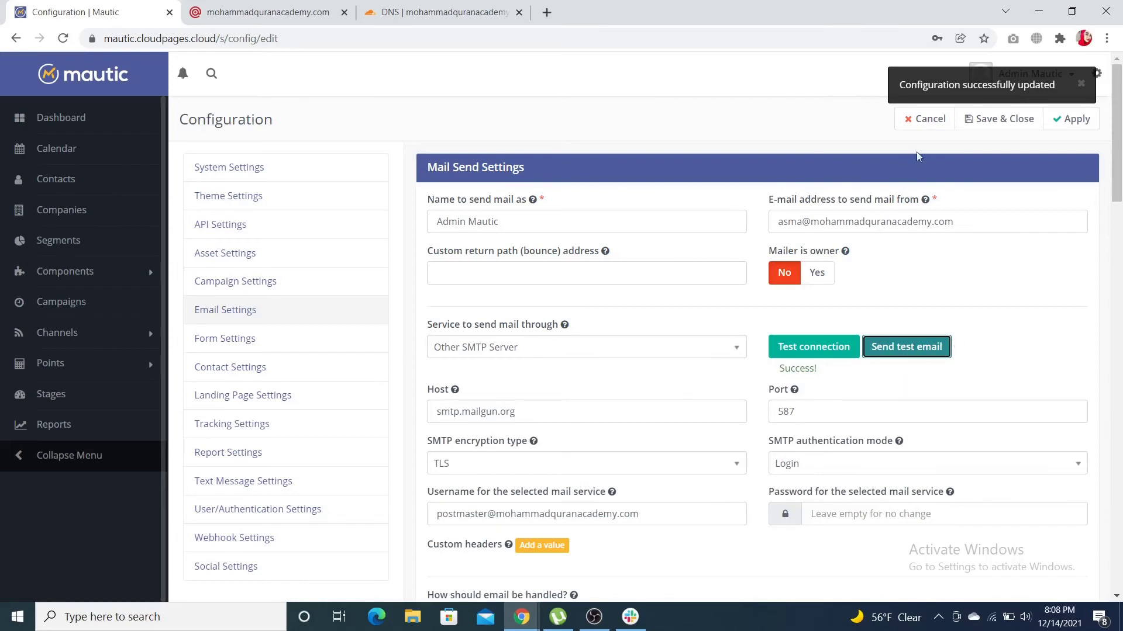
click(902, 358)
middle_click(547, 12)
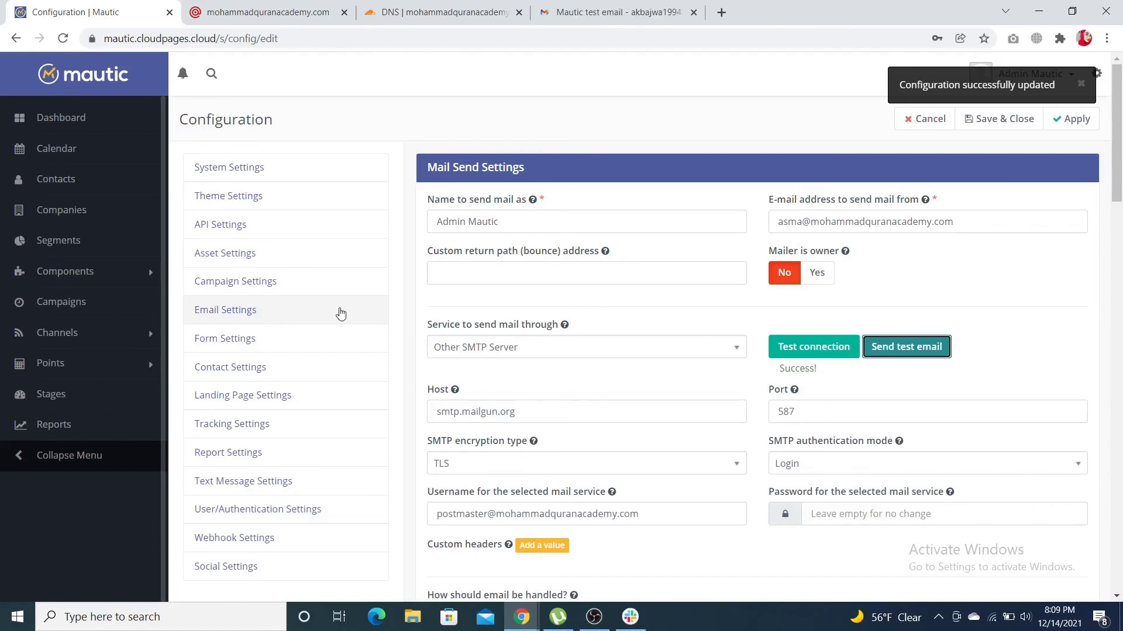